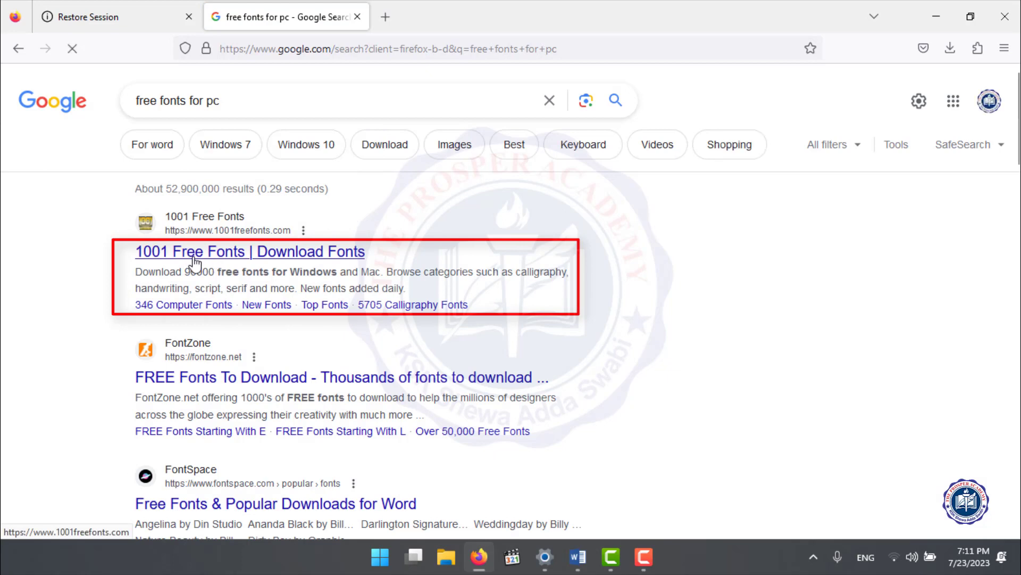
Open the 1001 Free Fonts website from the search results and decline its privacy consent request.
click(195, 261)
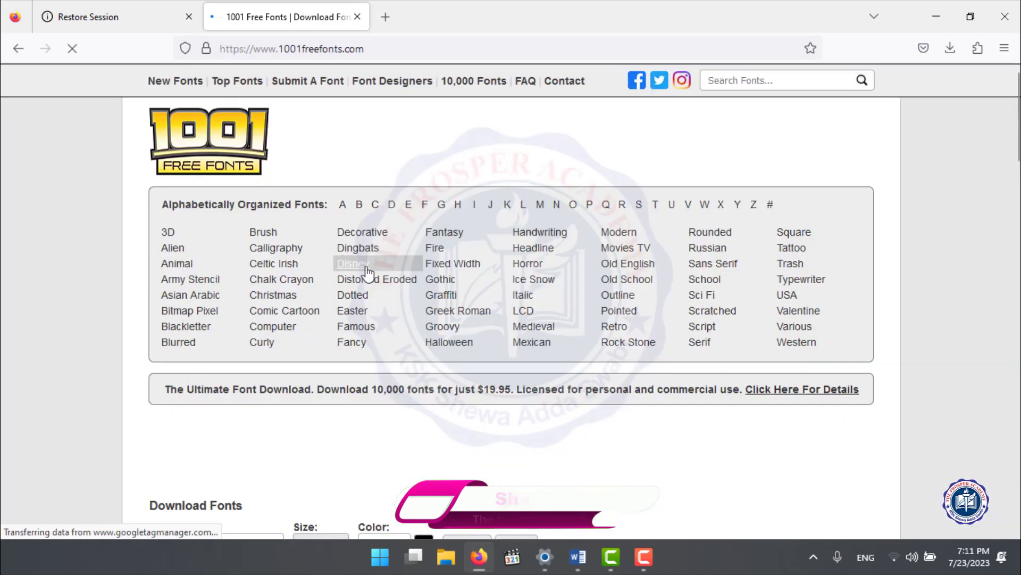
scroll(437, 326, down, 5)
scroll(438, 326, down, 10)
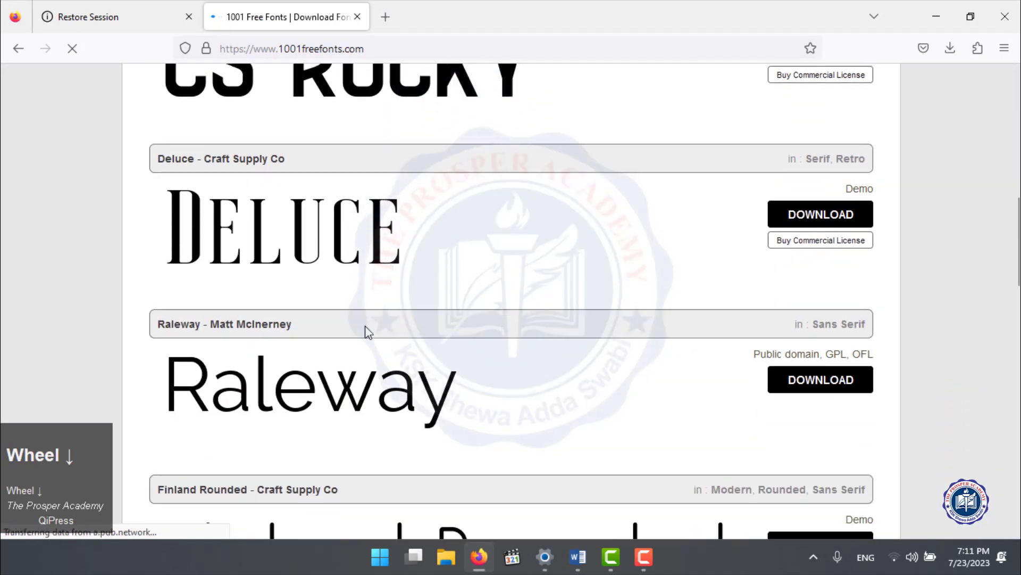
scroll(372, 346, down, 3)
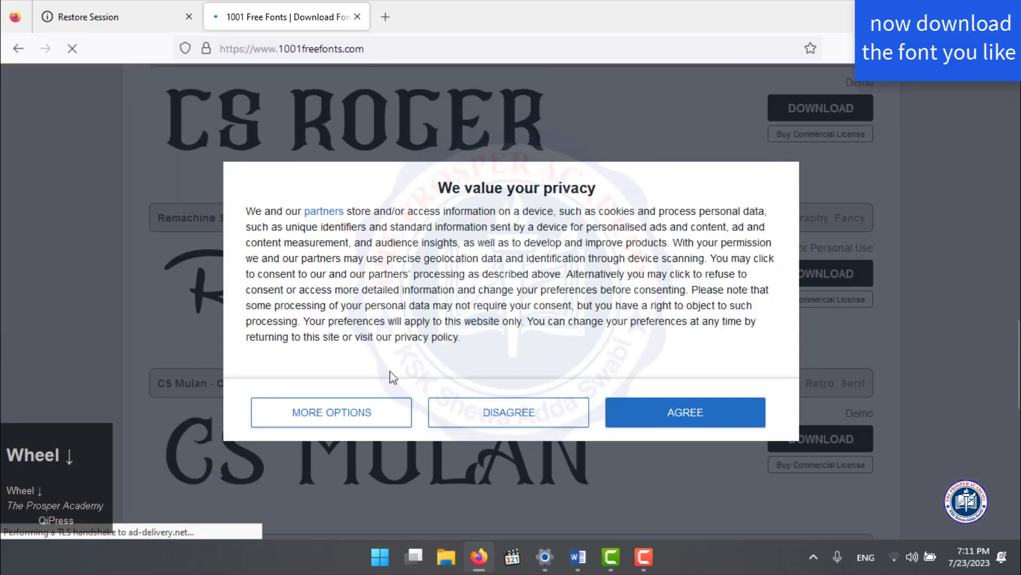
click(493, 411)
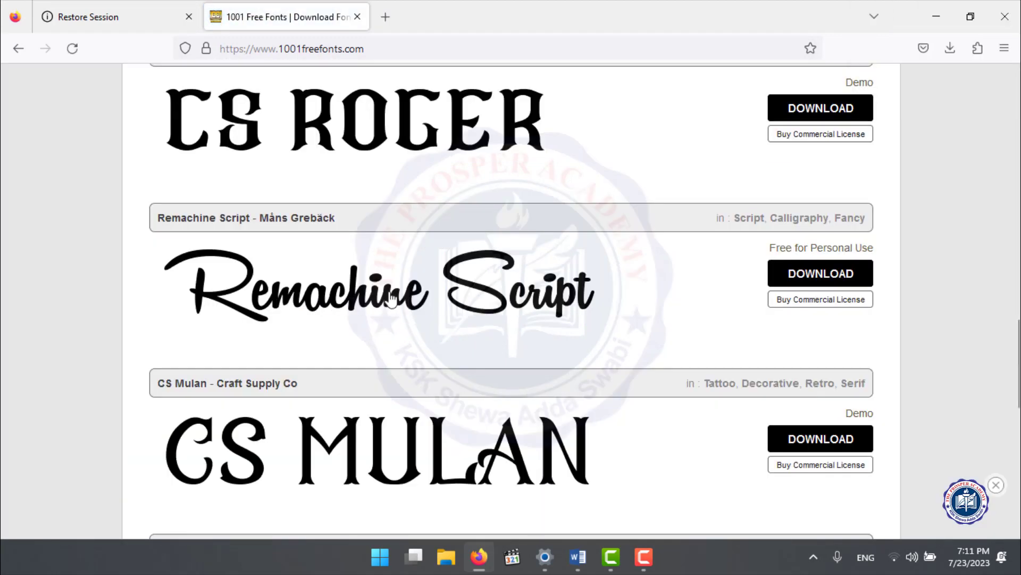
Download the Remachine Script font from the font list.
click(815, 284)
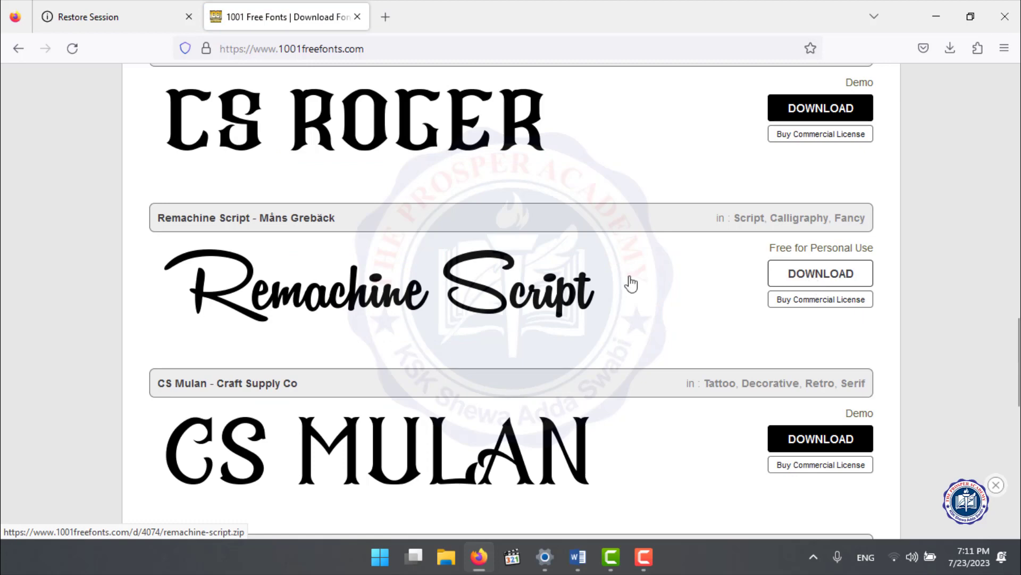
click(791, 283)
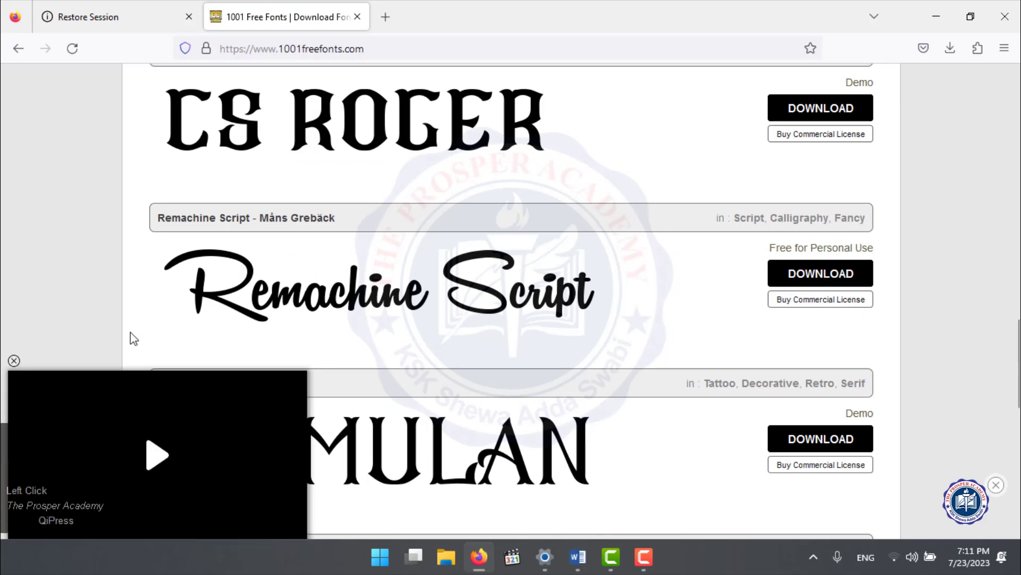
click(656, 233)
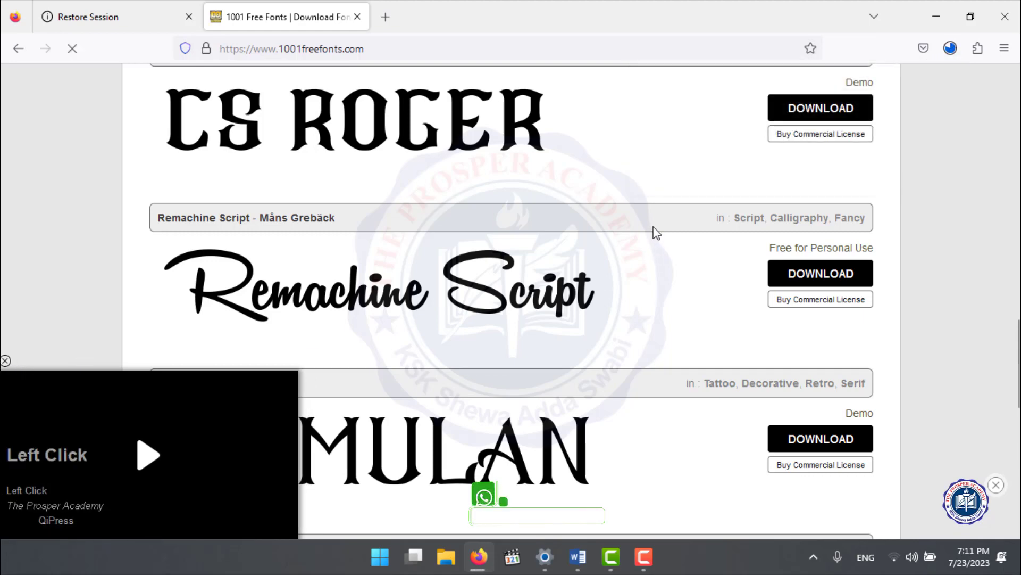
Show the downloaded remachine-script.zip in its folder and close the folder window.
click(951, 50)
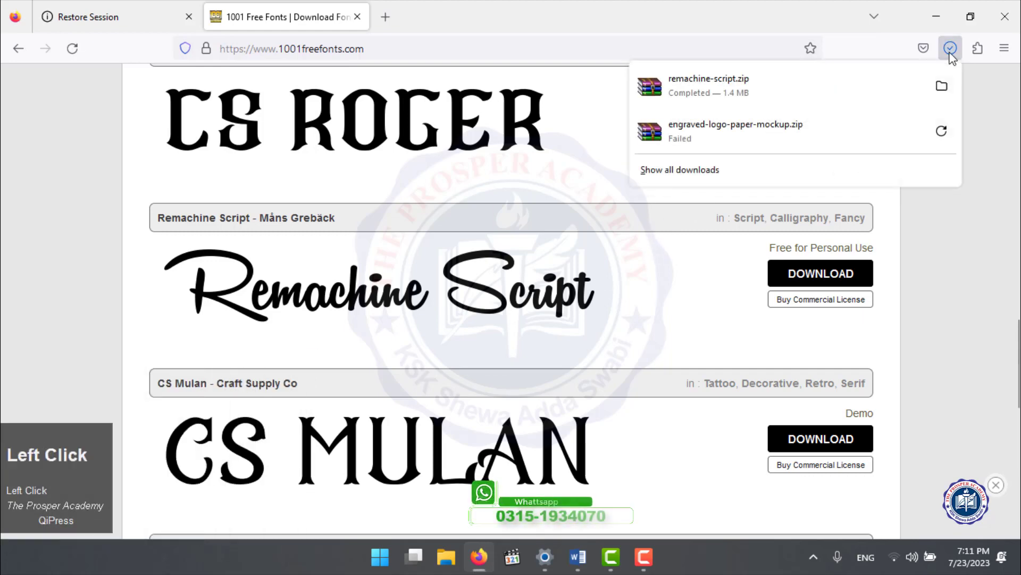
click(941, 85)
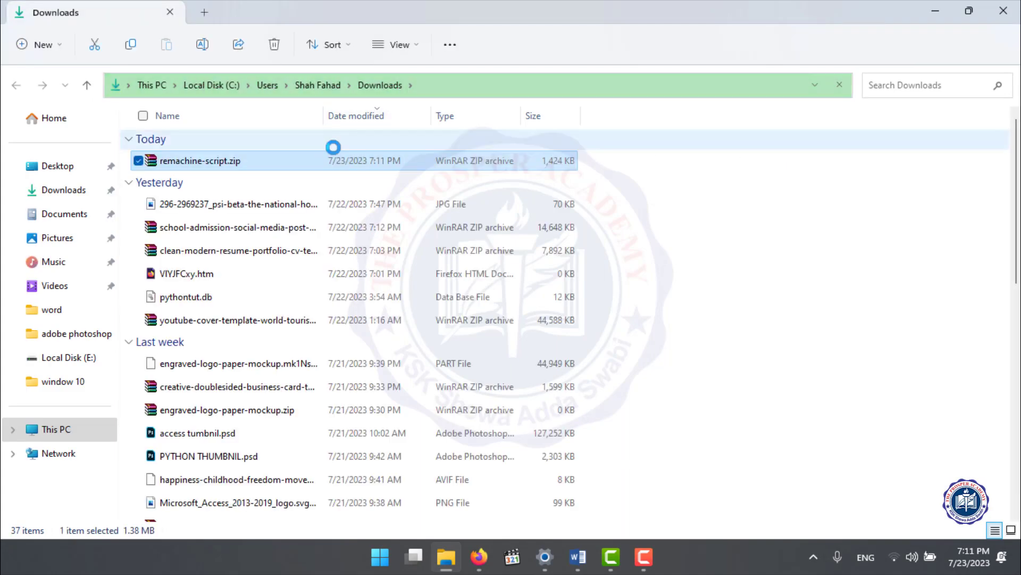
click(1003, 11)
Return to the alphabetical category list on the site and open the Calligraphy fonts category.
scroll(686, 271, down, 10)
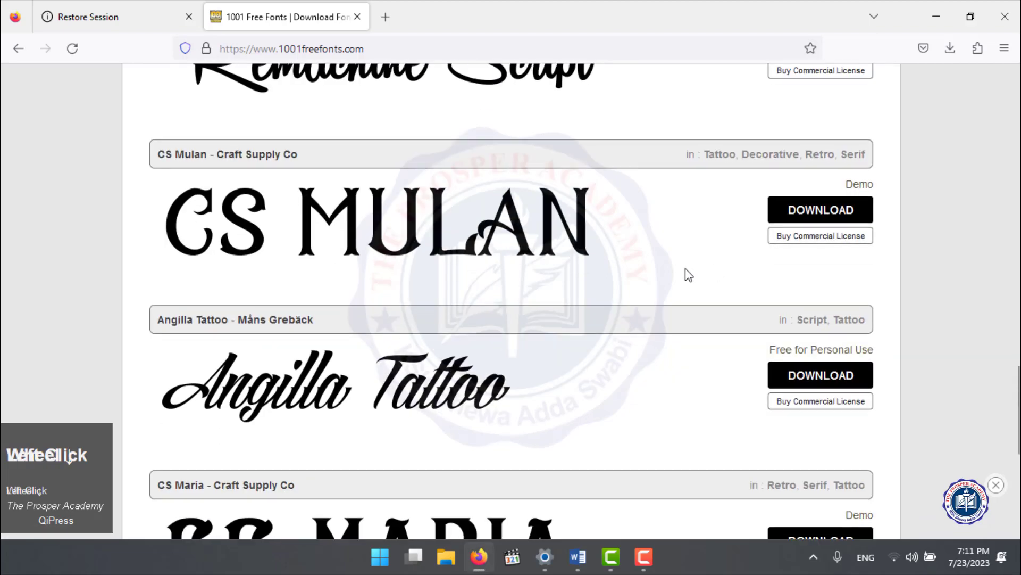
scroll(610, 315, up, 15)
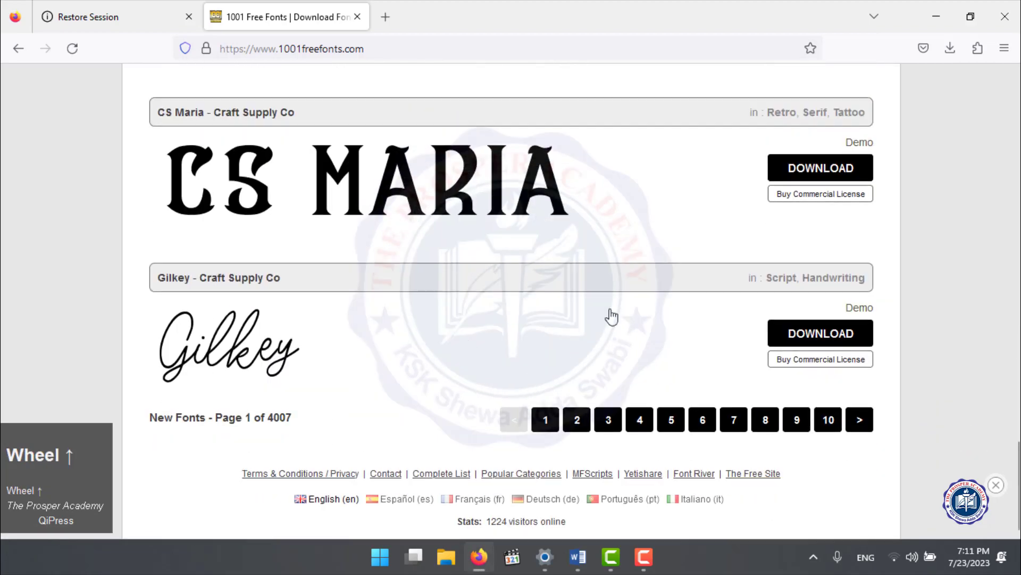
scroll(611, 314, up, 10)
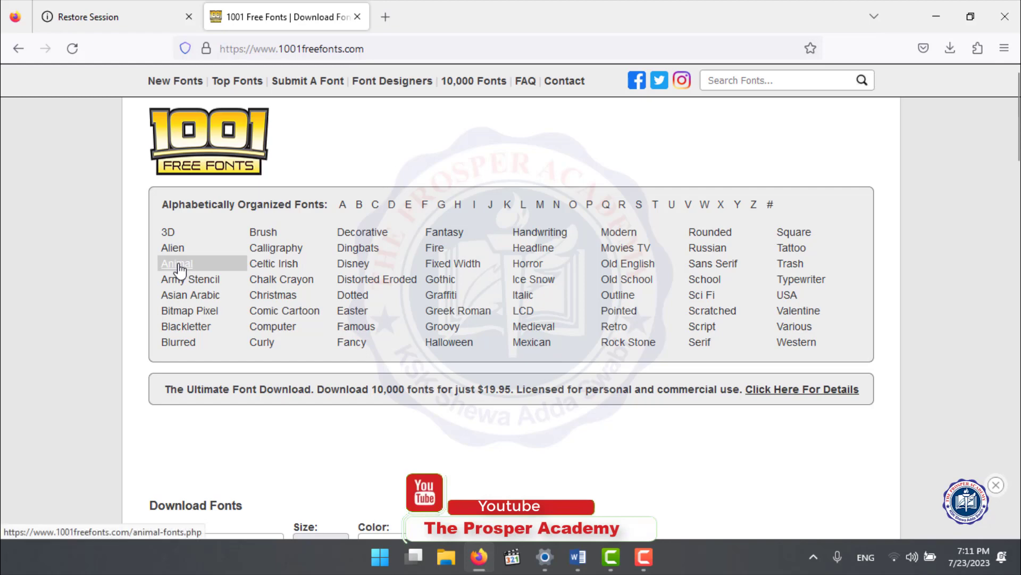
click(280, 251)
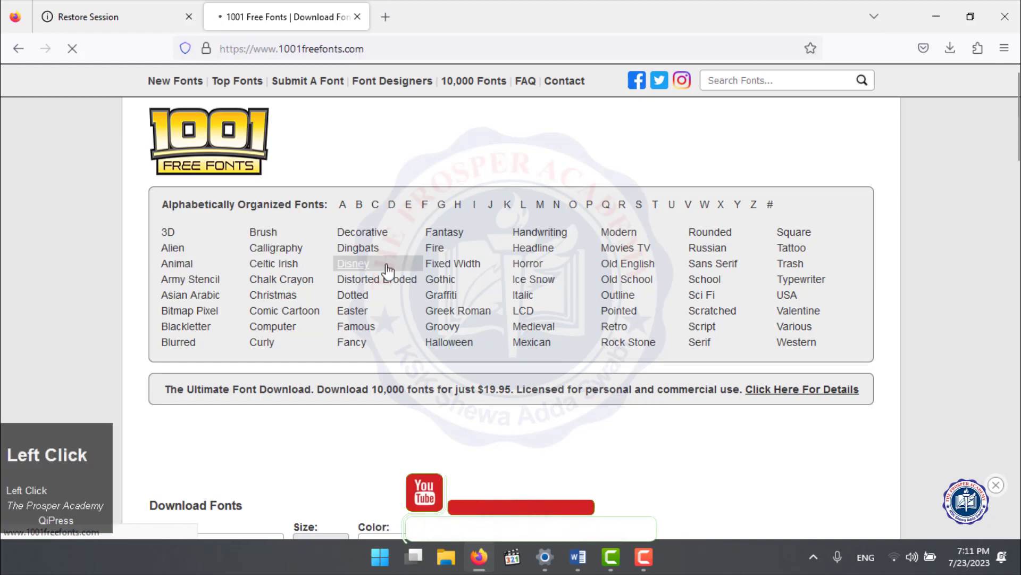
Browse the first page of Calligraphy fonts and download the Admiration Pains font.
scroll(394, 272, down, 5)
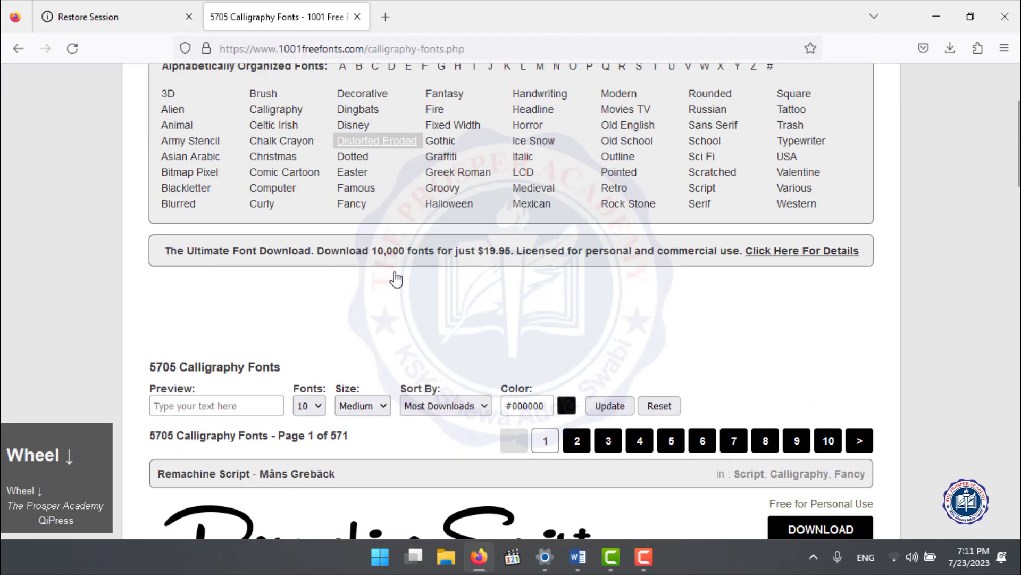
scroll(394, 273, down, 10)
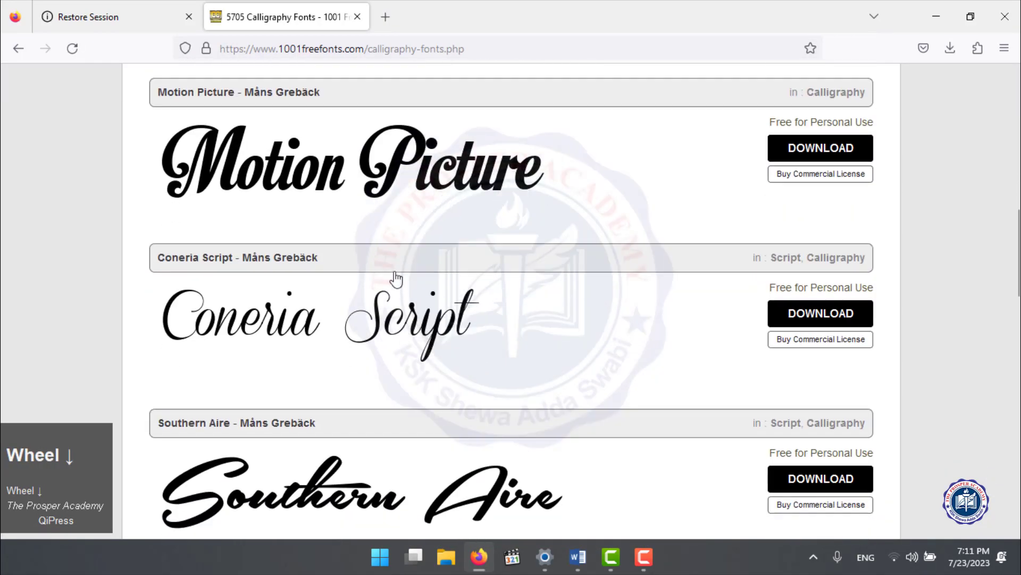
scroll(395, 274, down, 7)
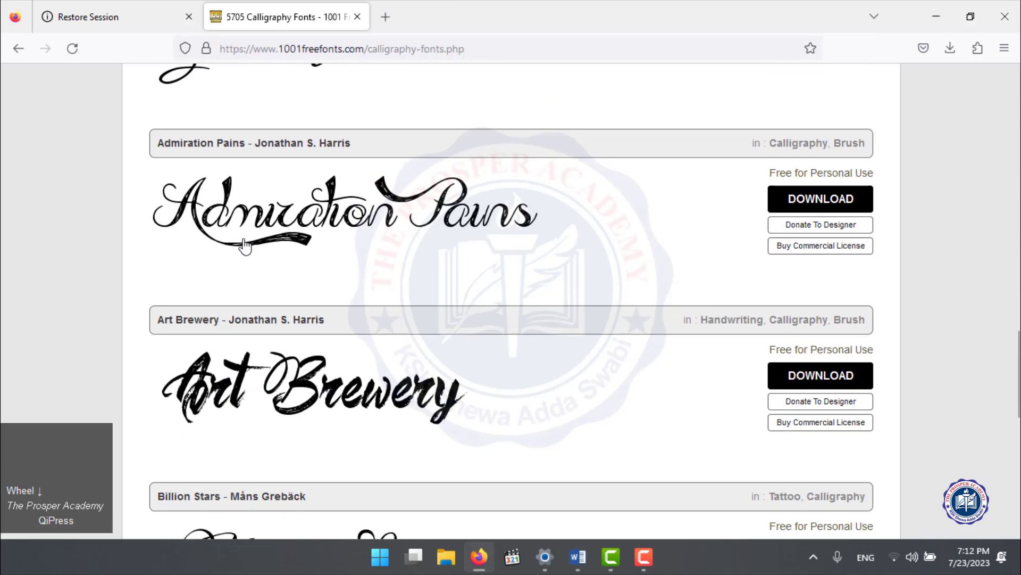
scroll(411, 246, down, 4)
scroll(411, 246, down, 6)
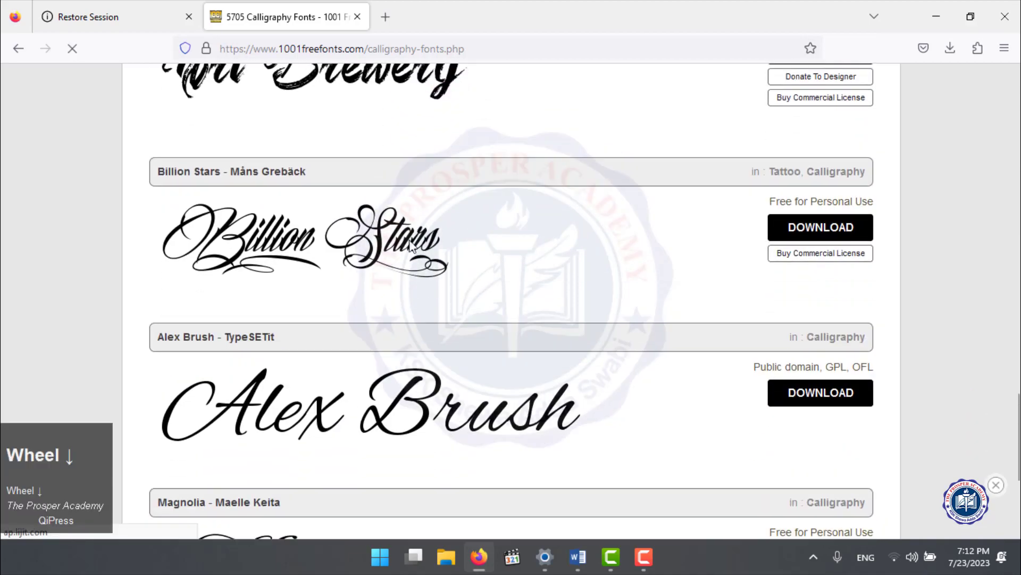
scroll(409, 242, up, 8)
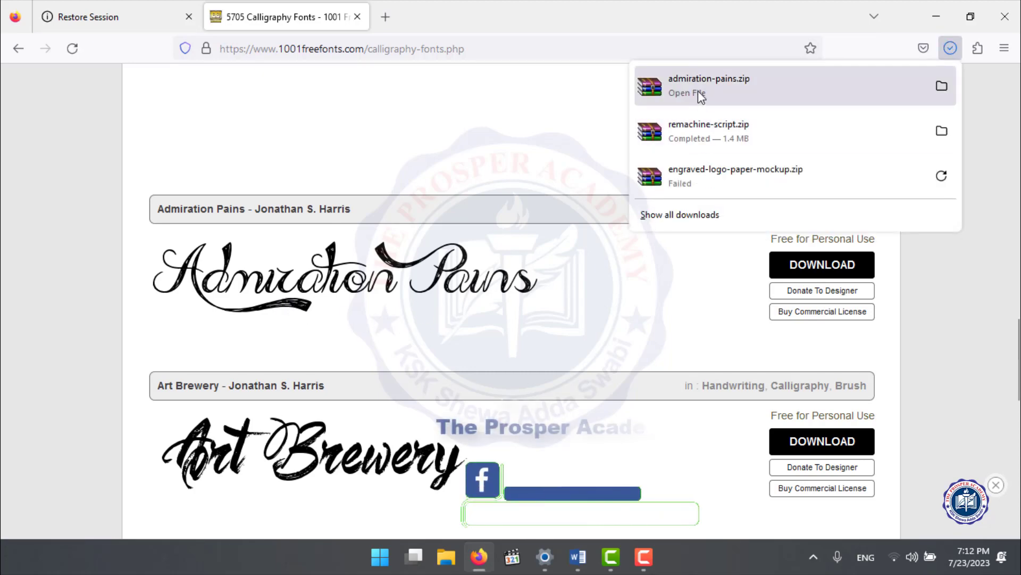
Go to page 2 of the Calligraphy fonts and download the Dollie Script font.
scroll(410, 349, down, 10)
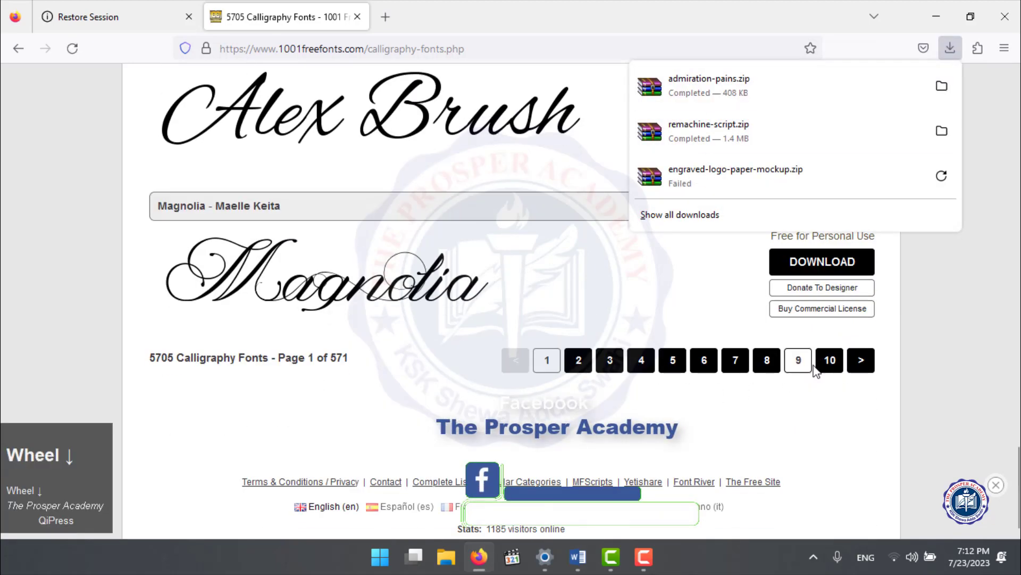
click(578, 359)
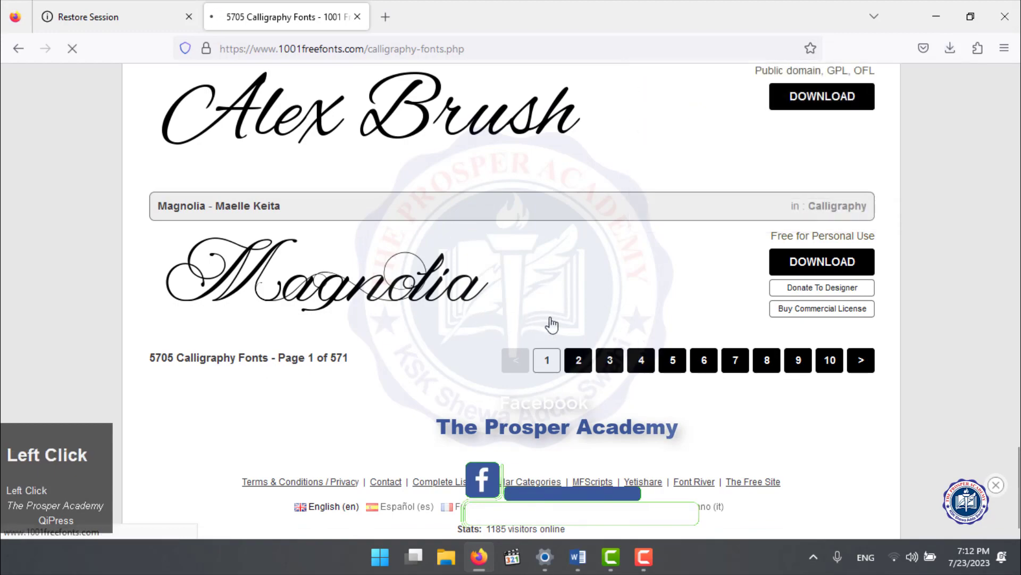
scroll(476, 324, down, 5)
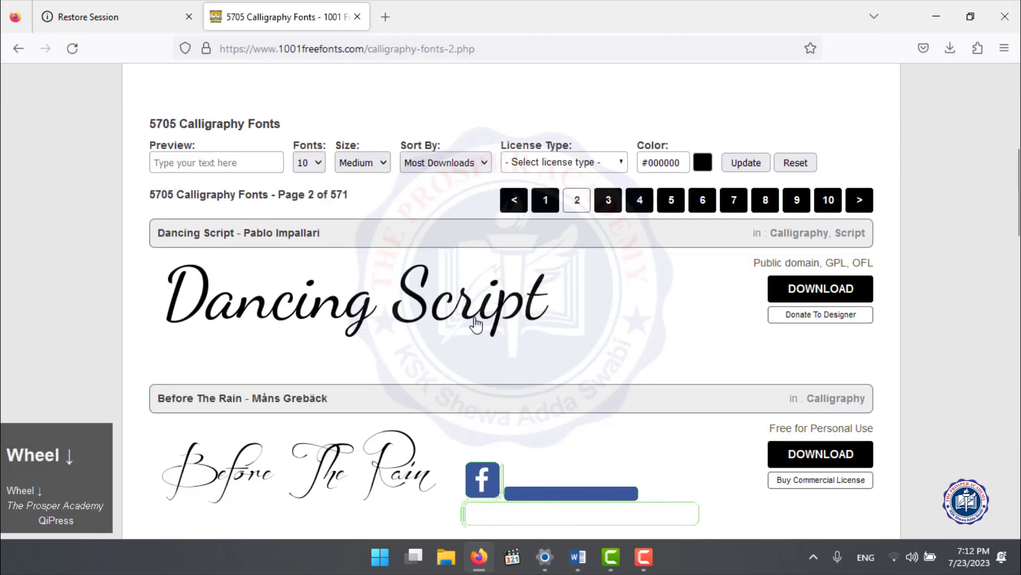
scroll(477, 324, down, 5)
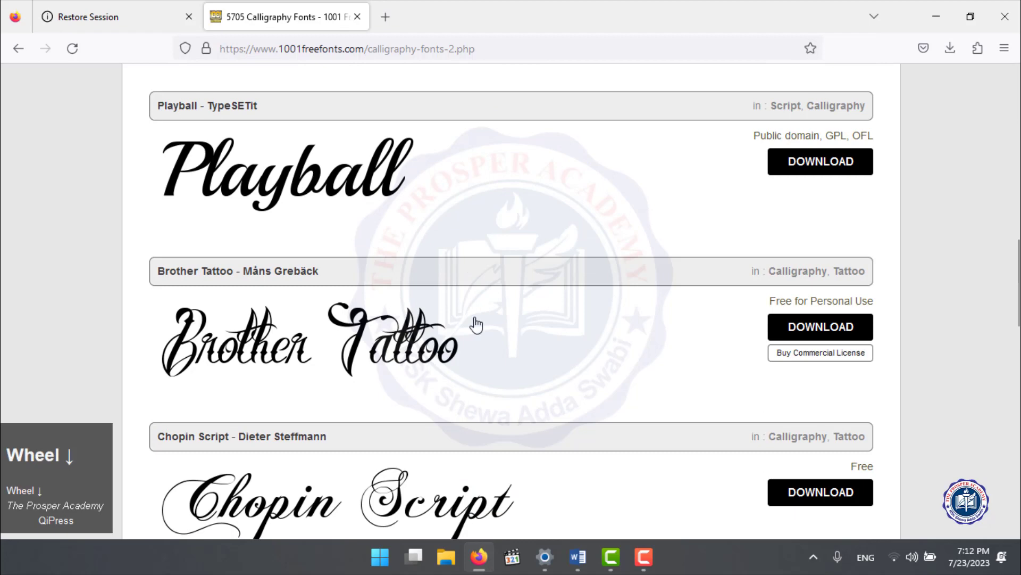
scroll(477, 324, down, 6)
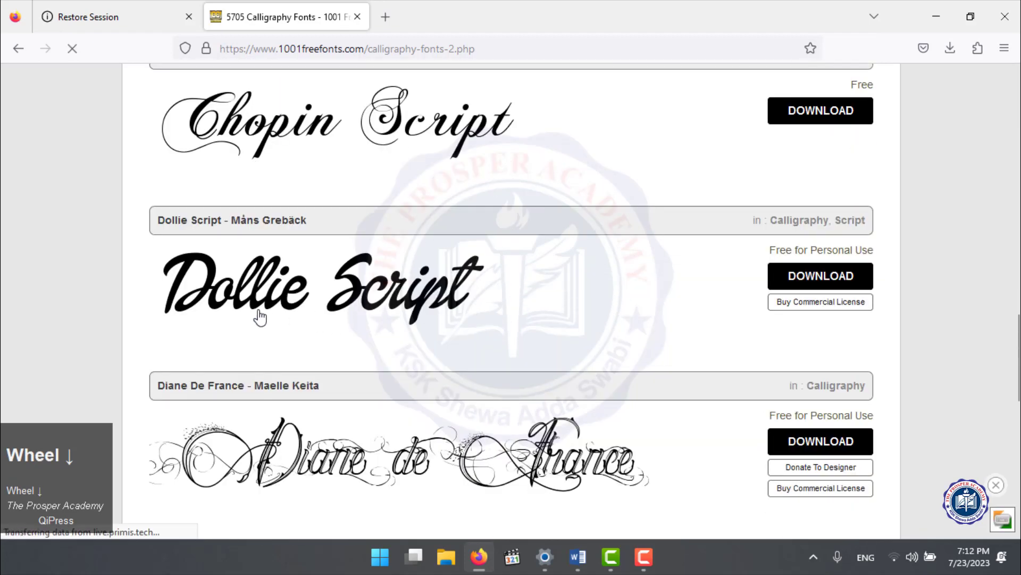
click(804, 286)
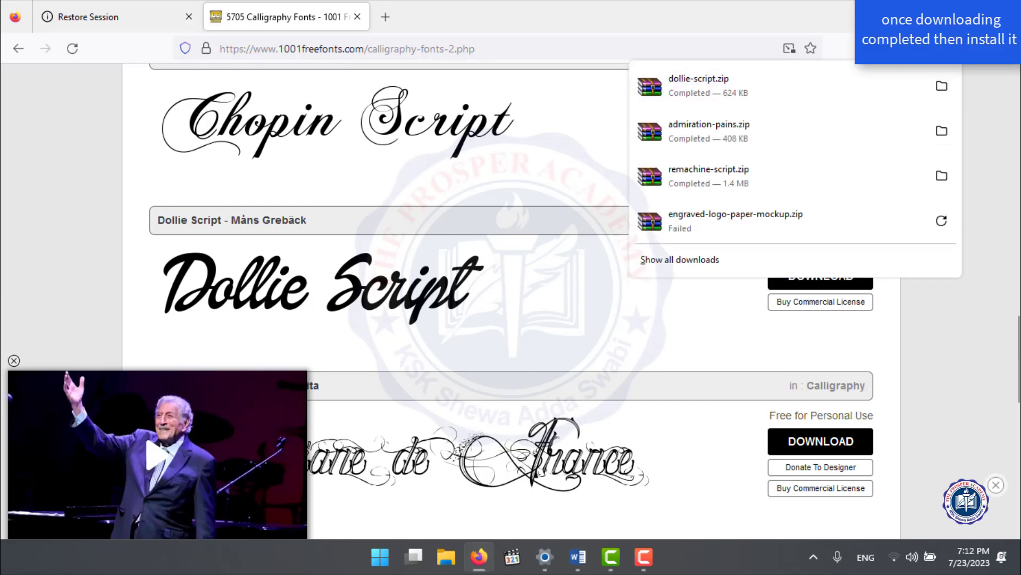
Switch to File Explorer and open dollie-script.zip from the Downloads folder in a maximized WinRAR window.
click(293, 247)
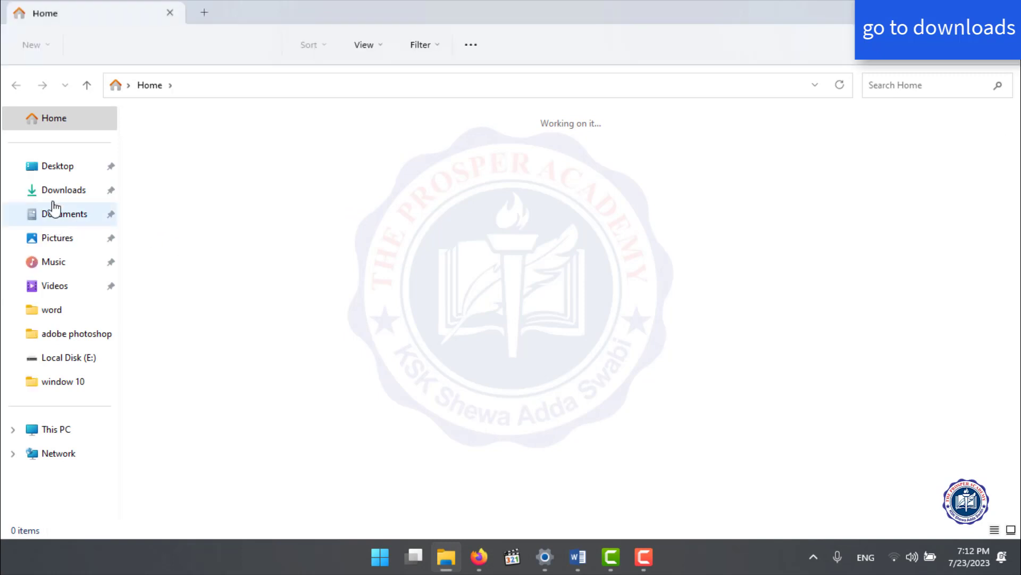
click(59, 196)
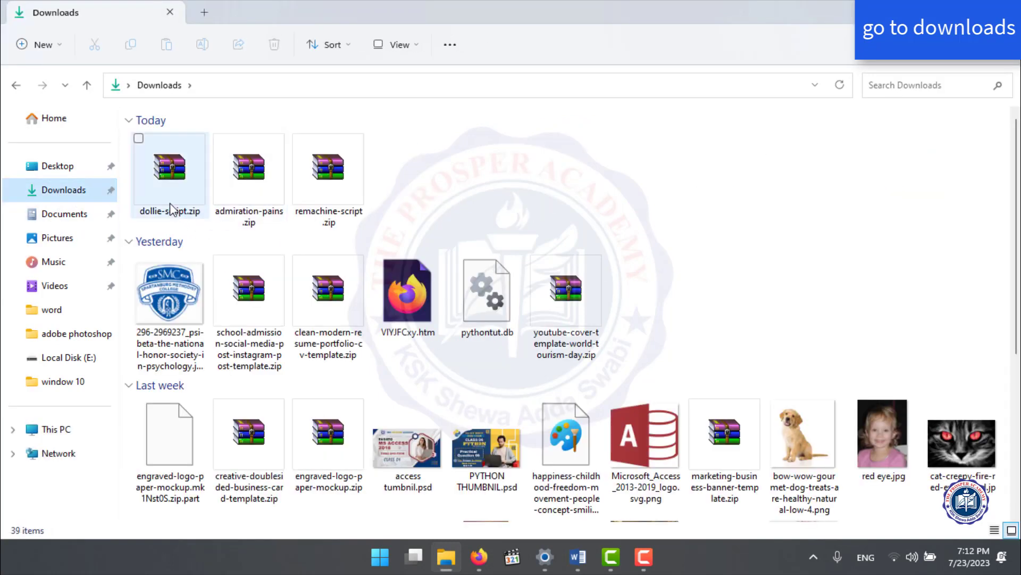
click(170, 169)
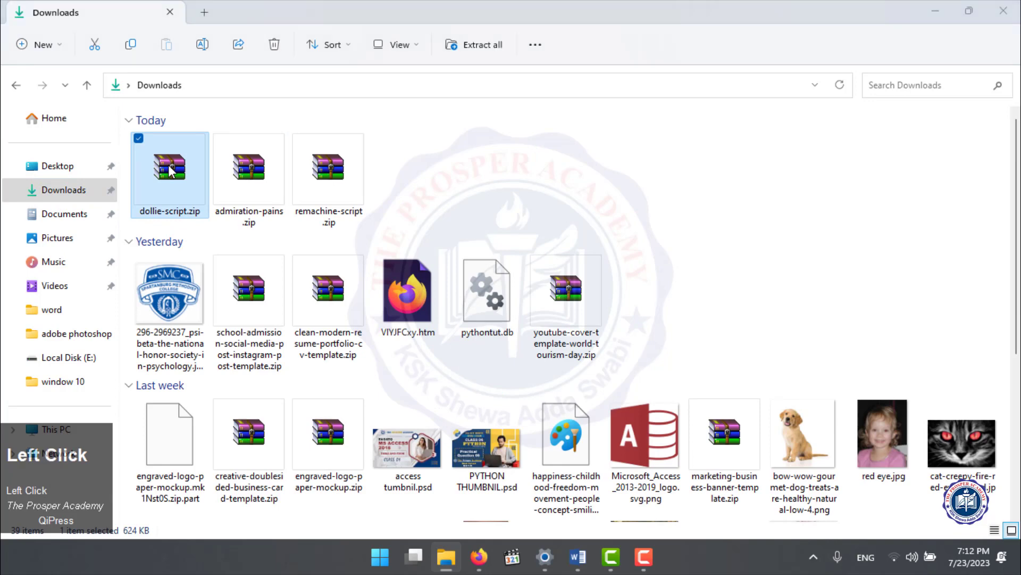
double_click(170, 169)
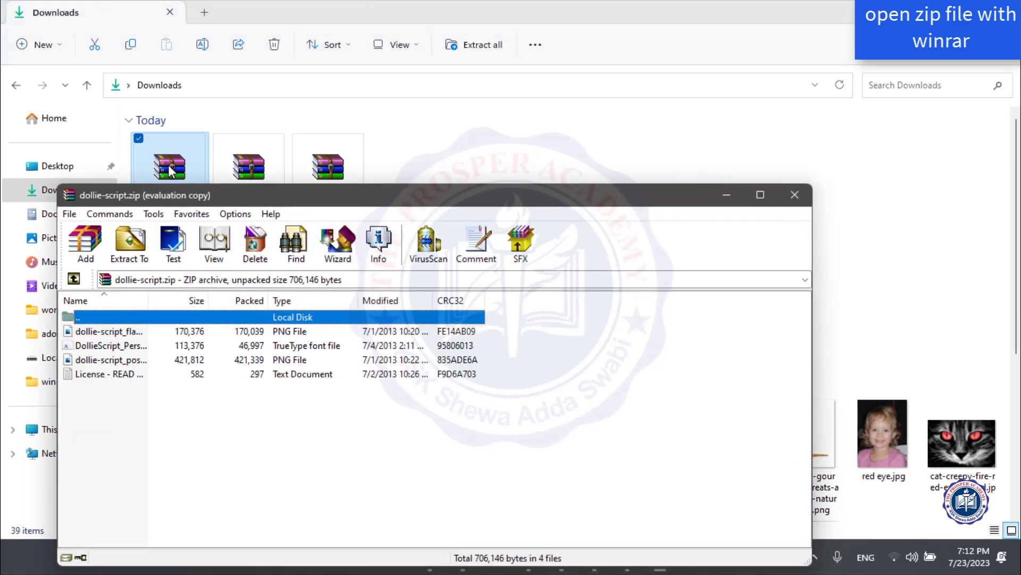
double_click(567, 201)
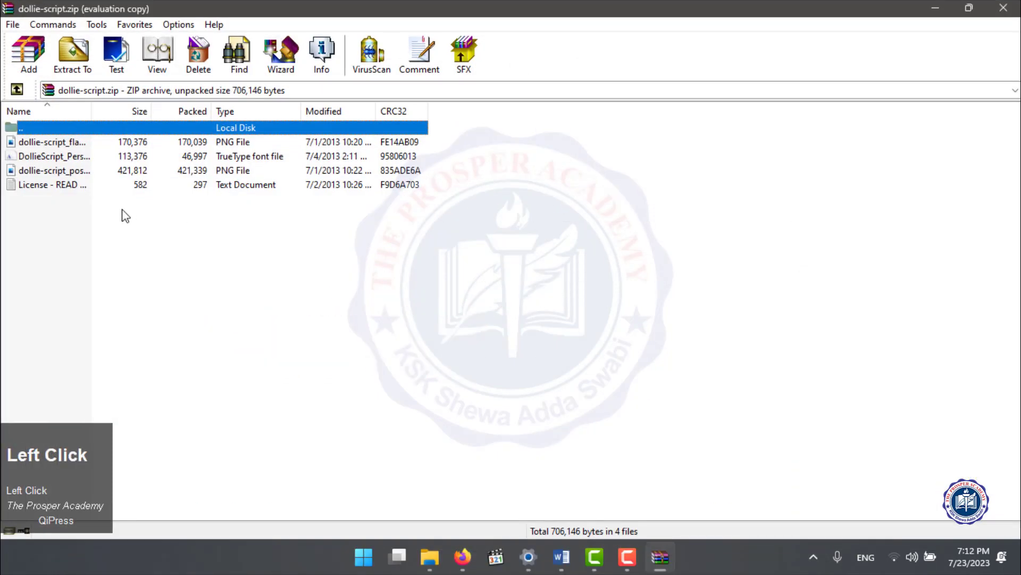
Install the DollieScript TrueType font from the archive, close its preview and minimize the archive window.
click(60, 157)
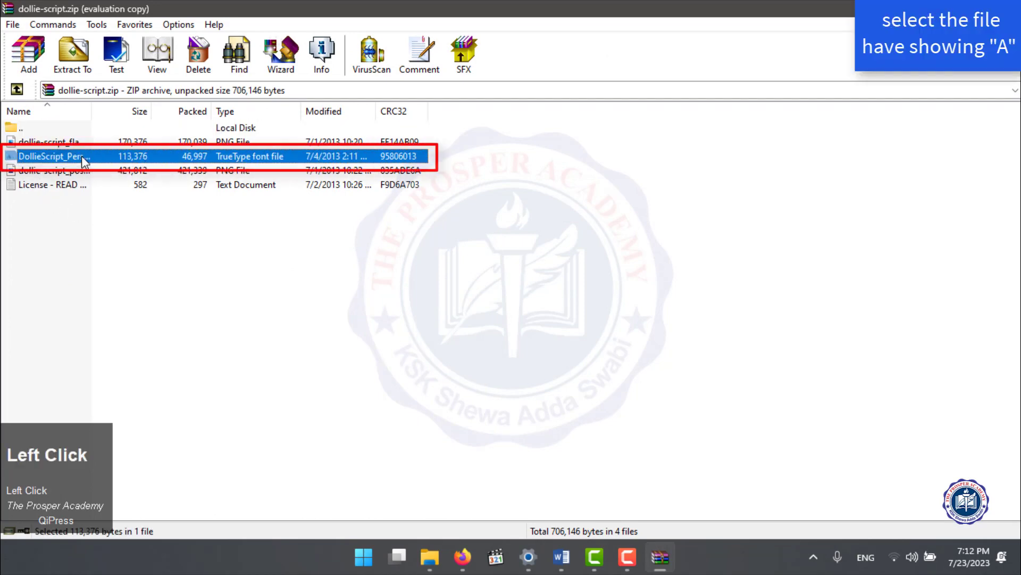
double_click(82, 158)
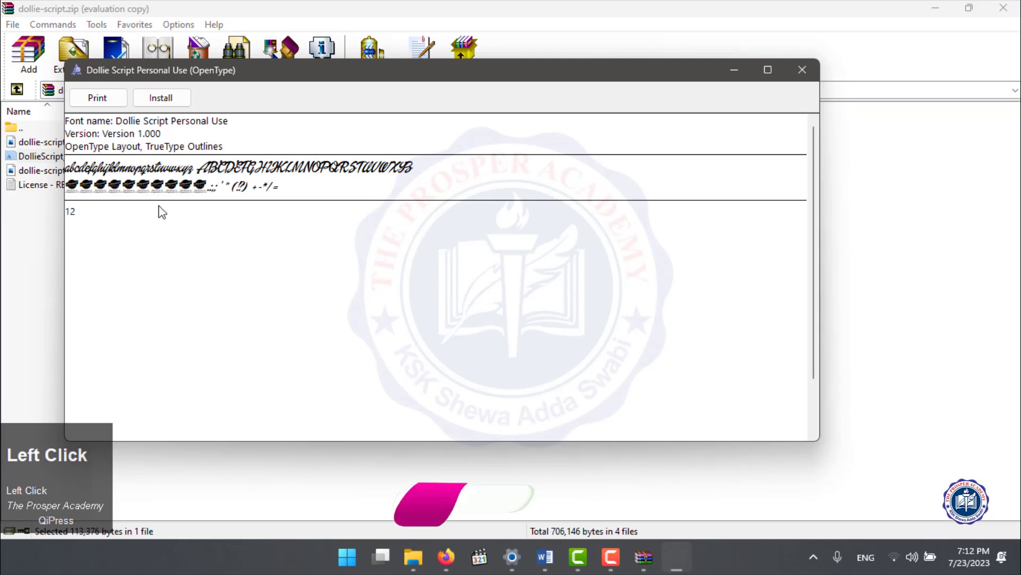
click(161, 101)
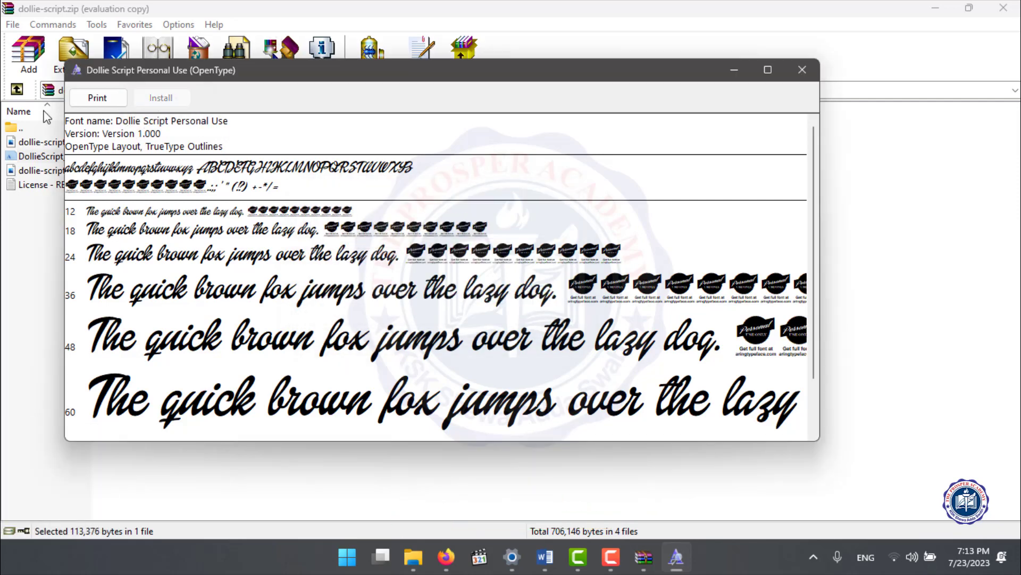
click(803, 69)
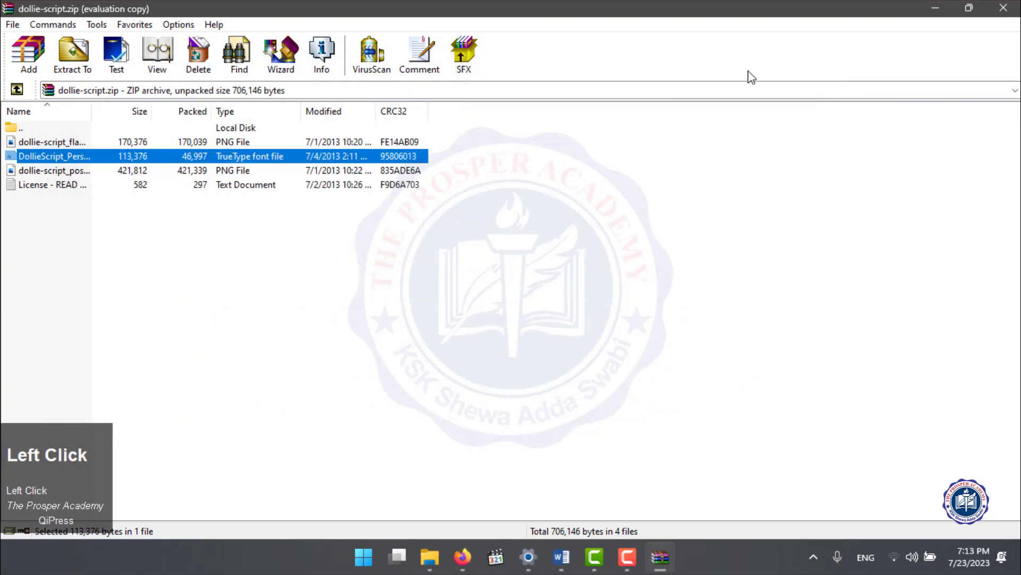
click(39, 142)
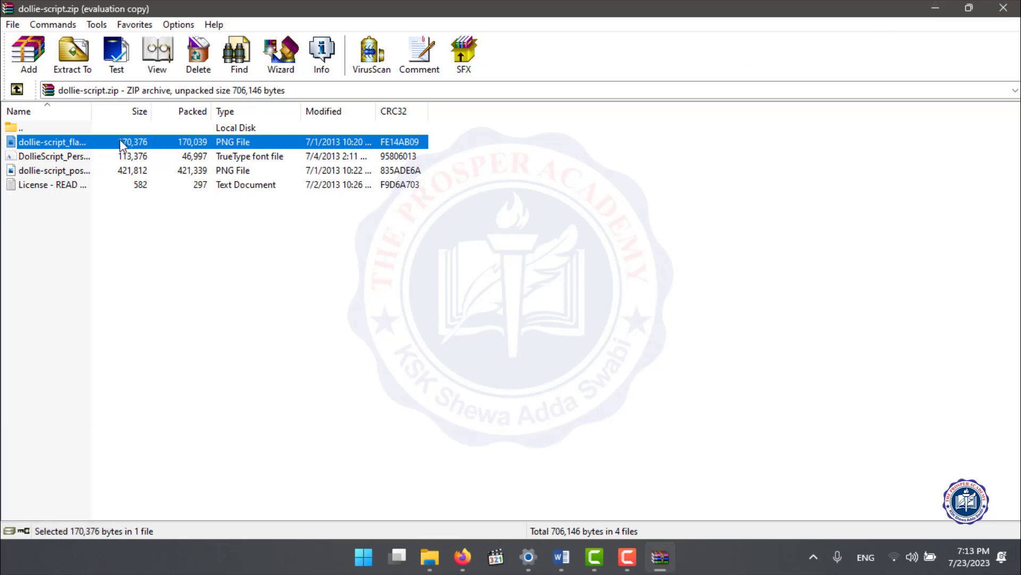
click(931, 8)
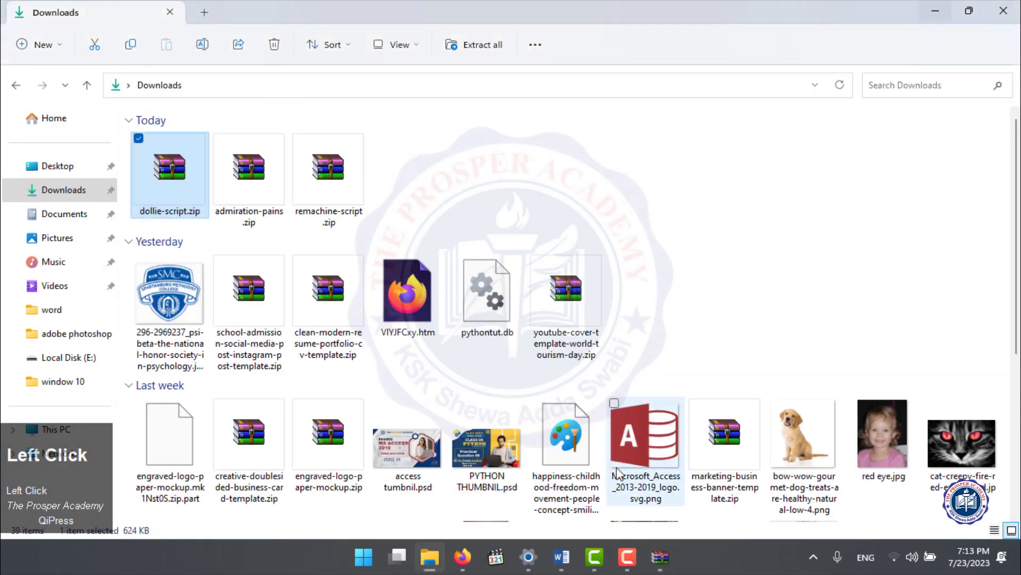
Switch to Word, create a new blank document and enter Dollie as its first line.
click(561, 557)
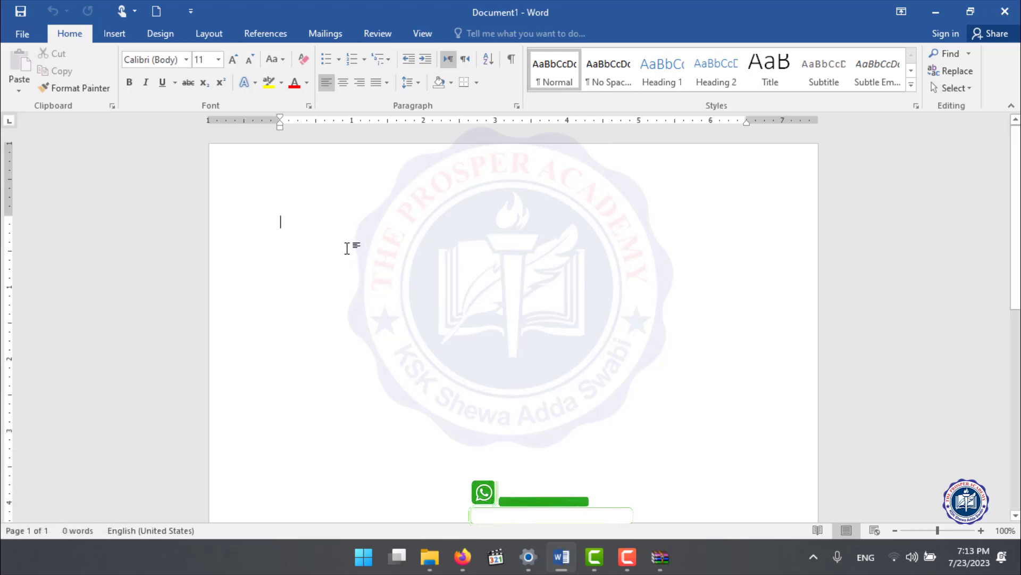
key(ctrl+n)
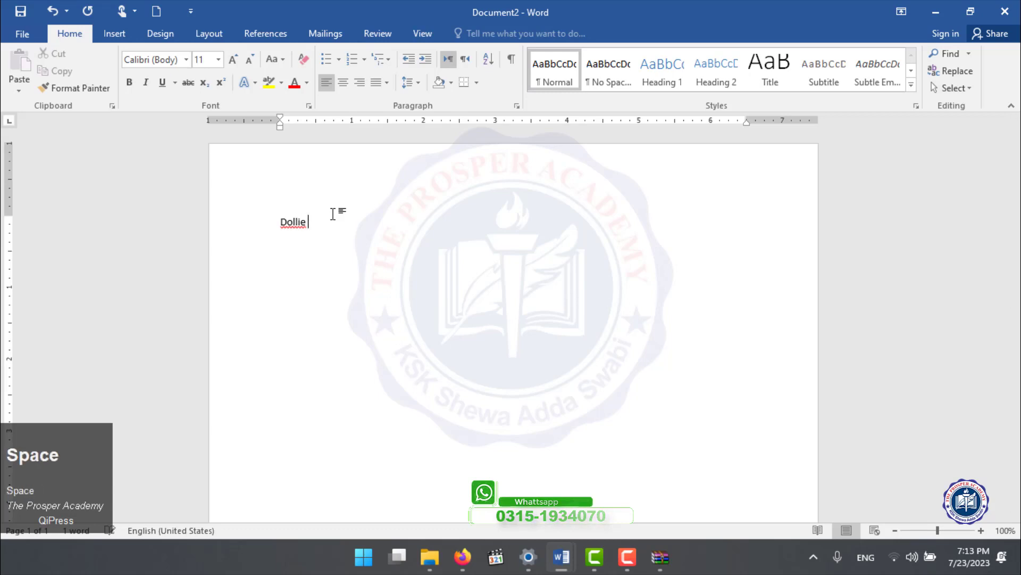
text(Dollie)
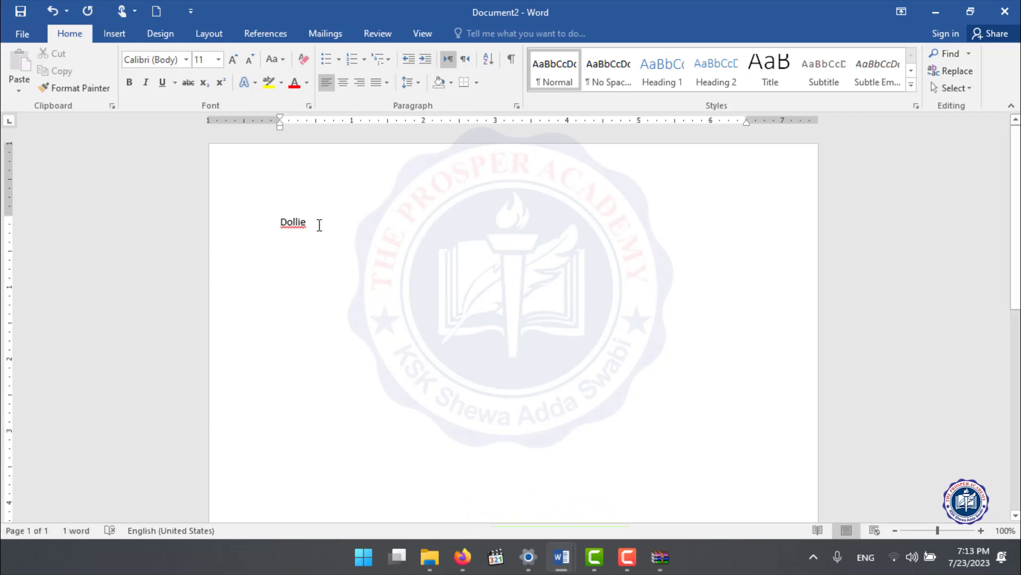
key(Return)
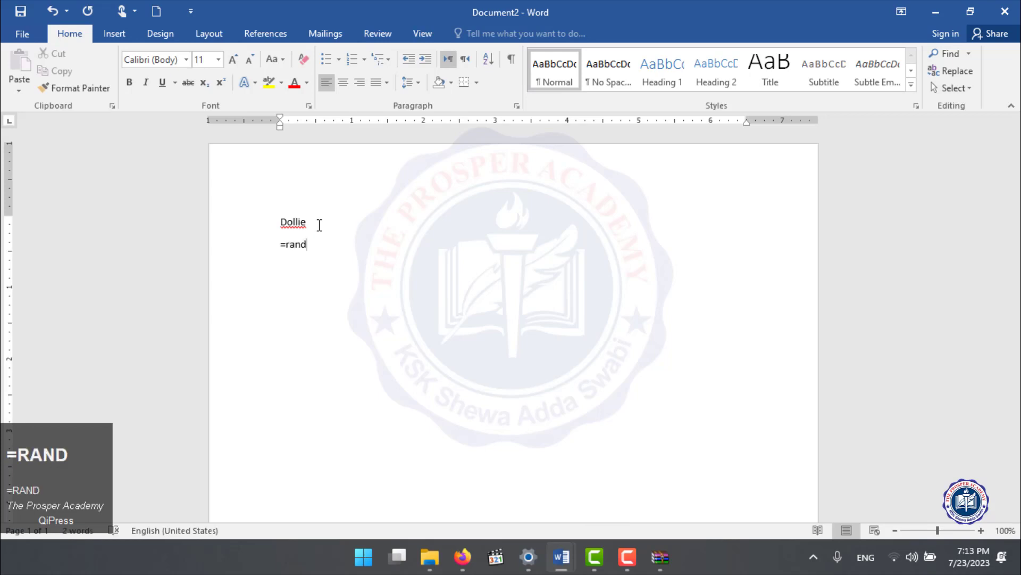
Generate sample paragraphs below the Dollie line with =rand().
text(=rand.com.com.com.com.com.com.com.co)
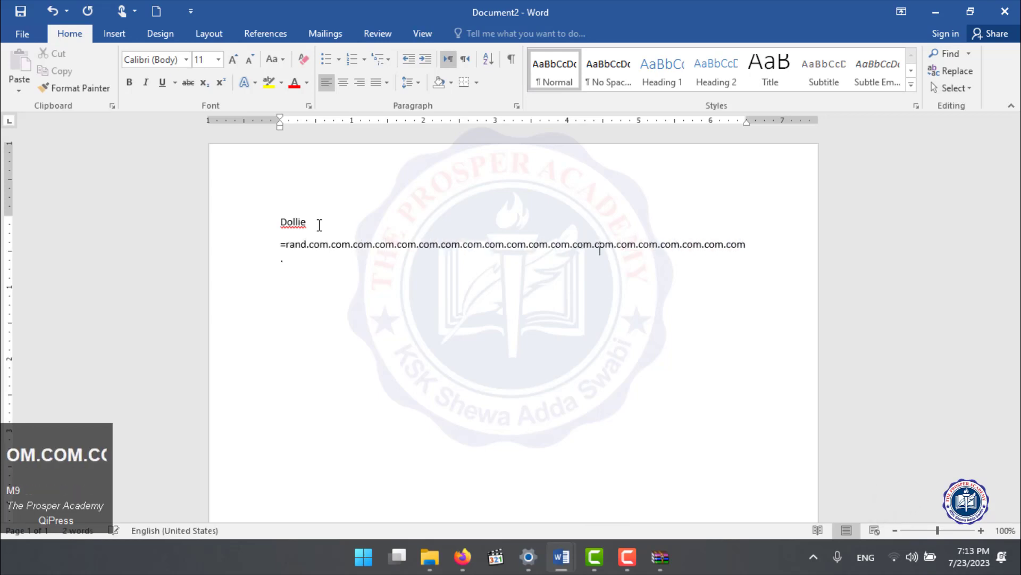
text(m.co)
key(BackSpace)
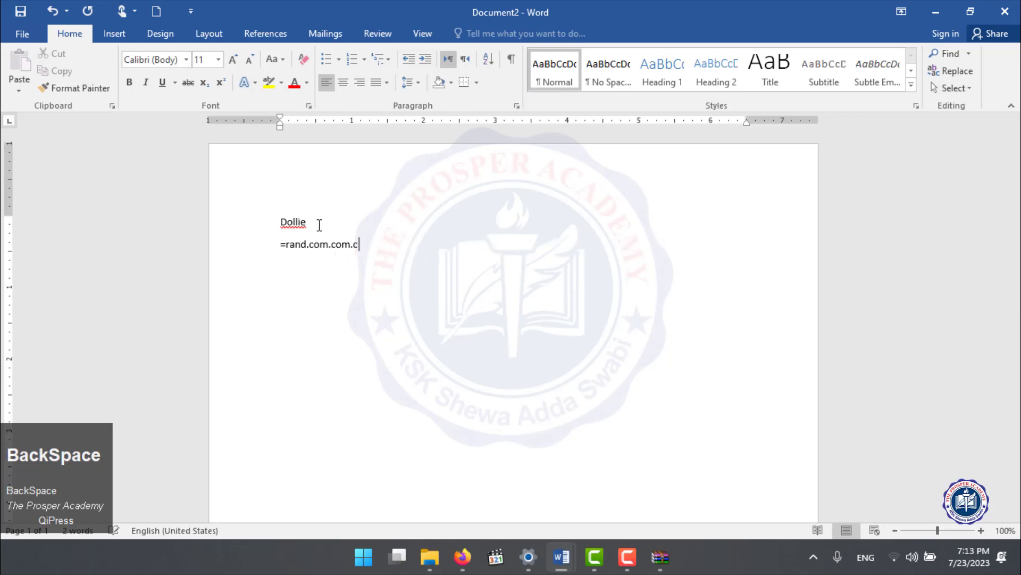
key(BackSpace)
key(BackSpace)
key(BackSpace)
key(BackSpace)
key(BackSpace)
key(BackSpace)
key(BackSpace)
key(BackSpace)
key(BackSpace)
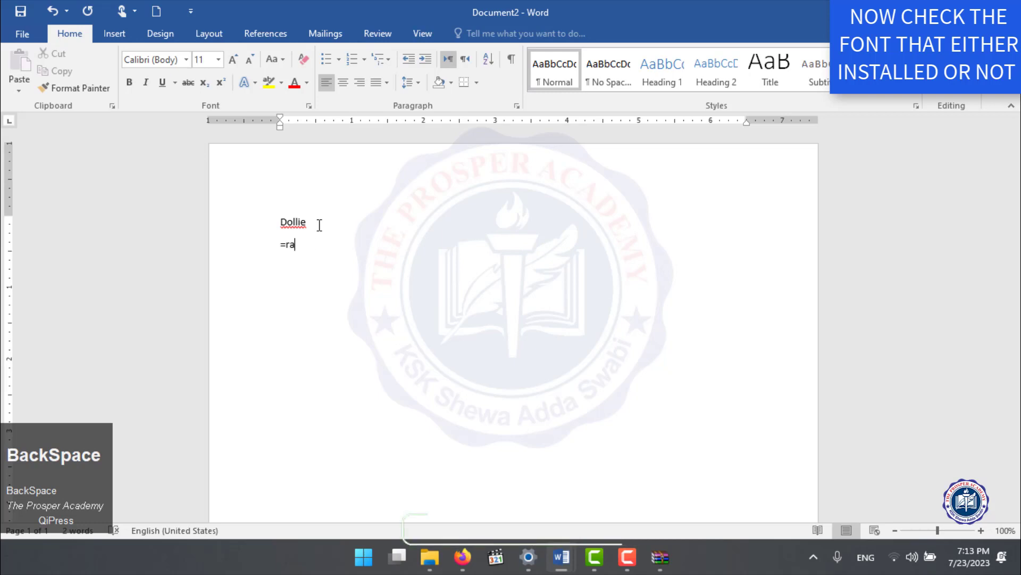
text(nd())
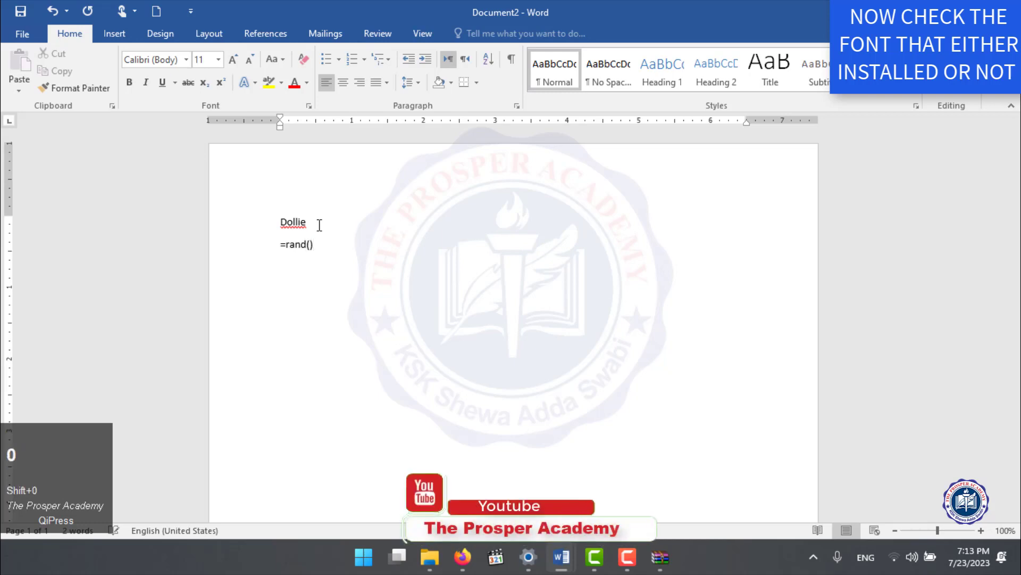
key(Return)
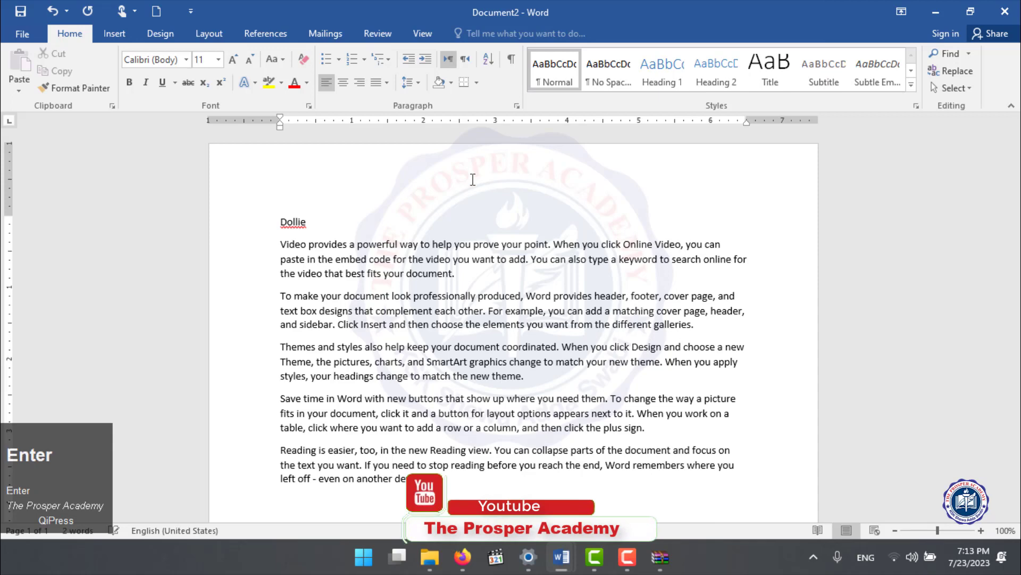
Apply the Dollie Script Personal Use font to all the text in the document.
drag(410, 478, 262, 204)
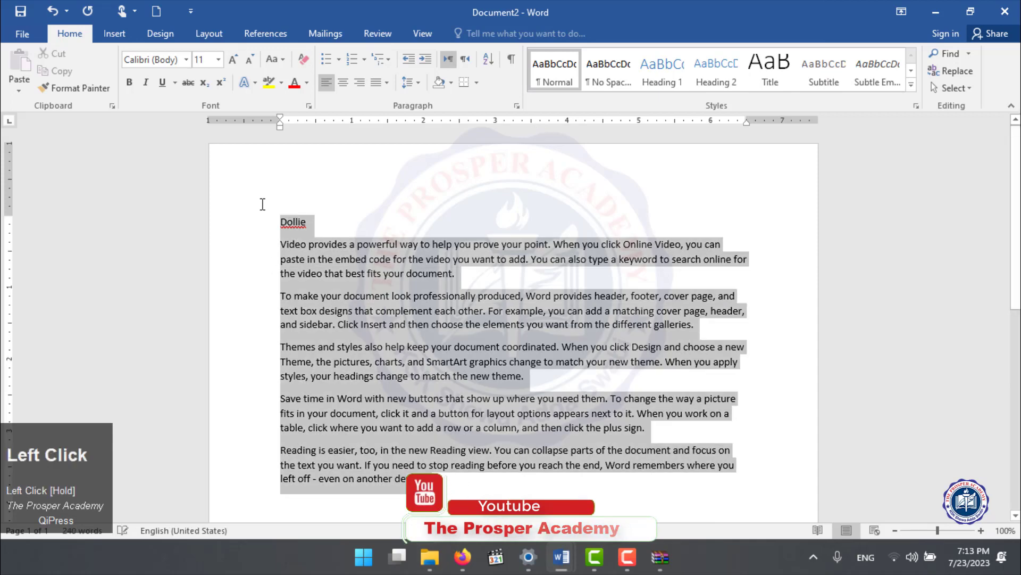
click(185, 59)
text(do)
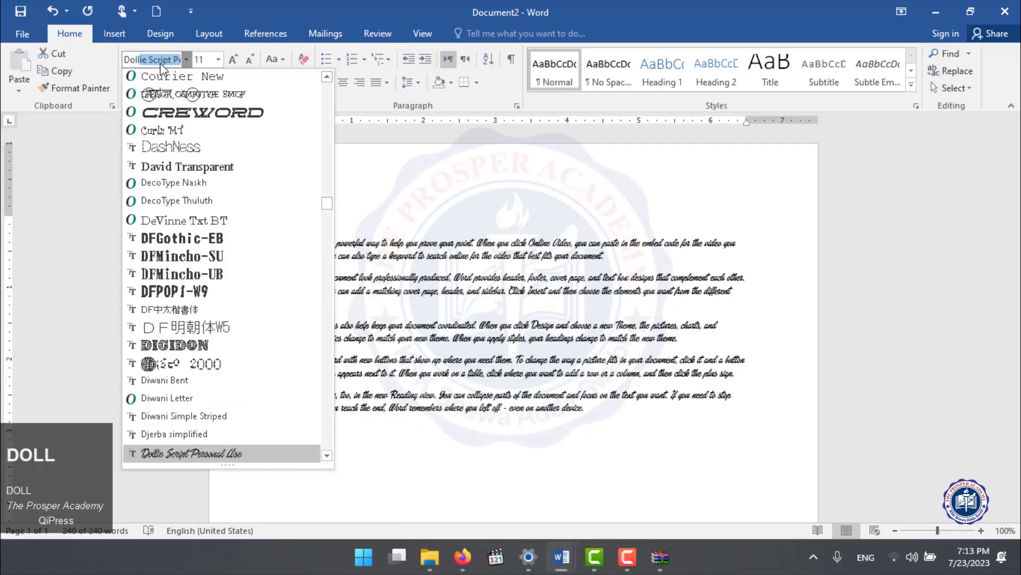
key(Return)
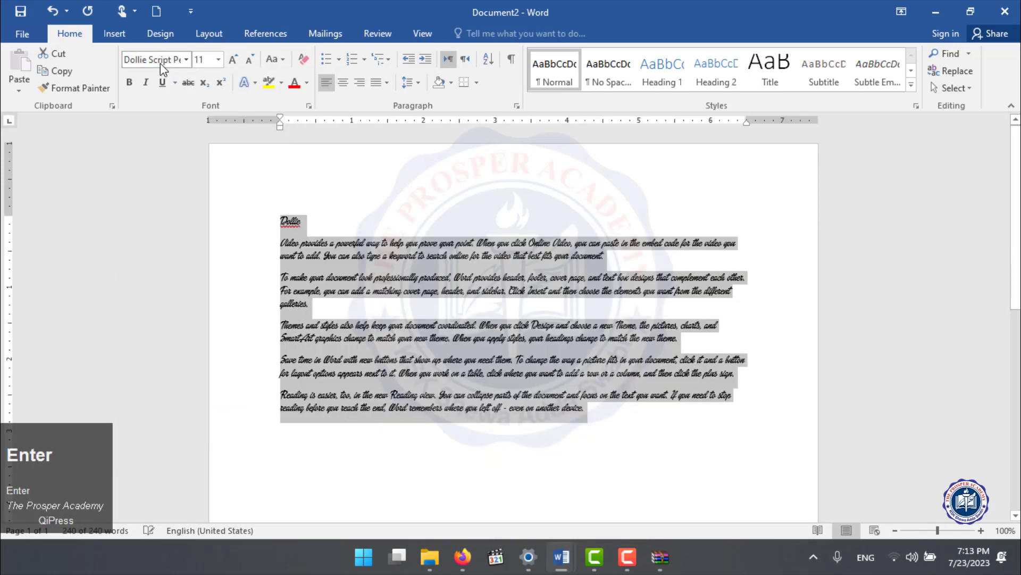
Enlarge all the selected text to font size 36 and clear the selection.
click(232, 60)
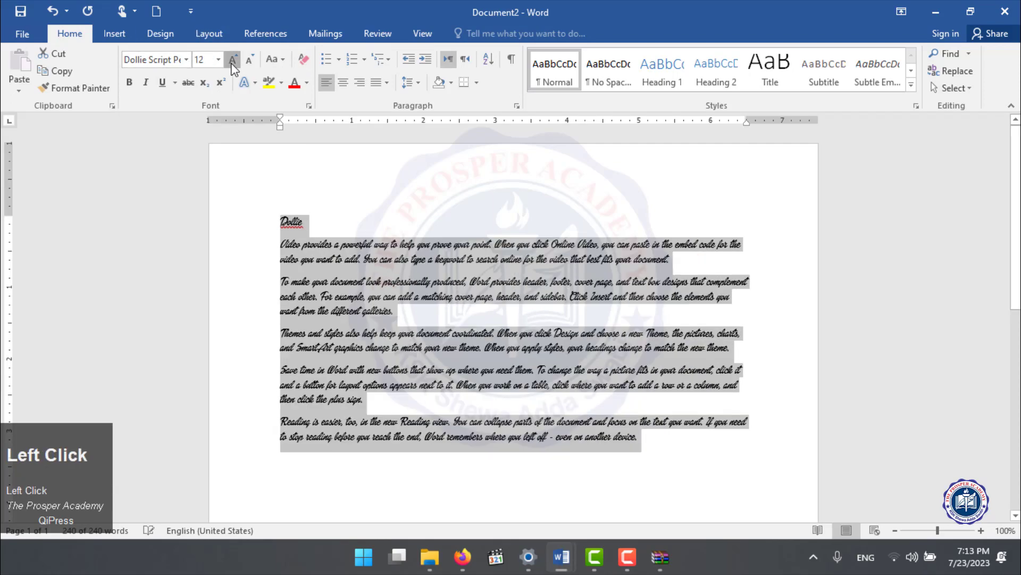
click(232, 60)
click(232, 61)
click(232, 60)
click(233, 60)
click(232, 61)
click(233, 60)
click(232, 60)
click(232, 61)
click(232, 60)
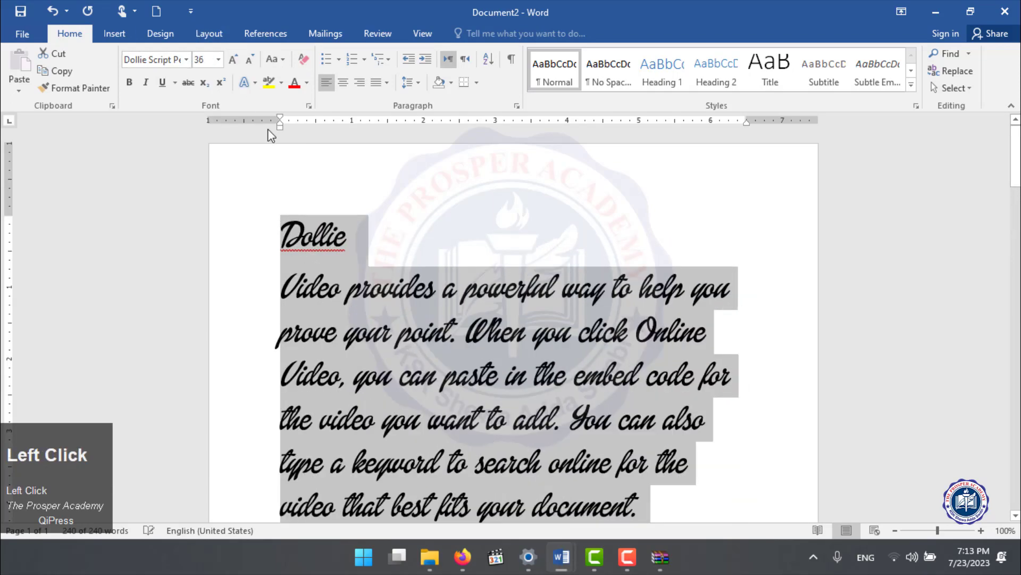
click(354, 245)
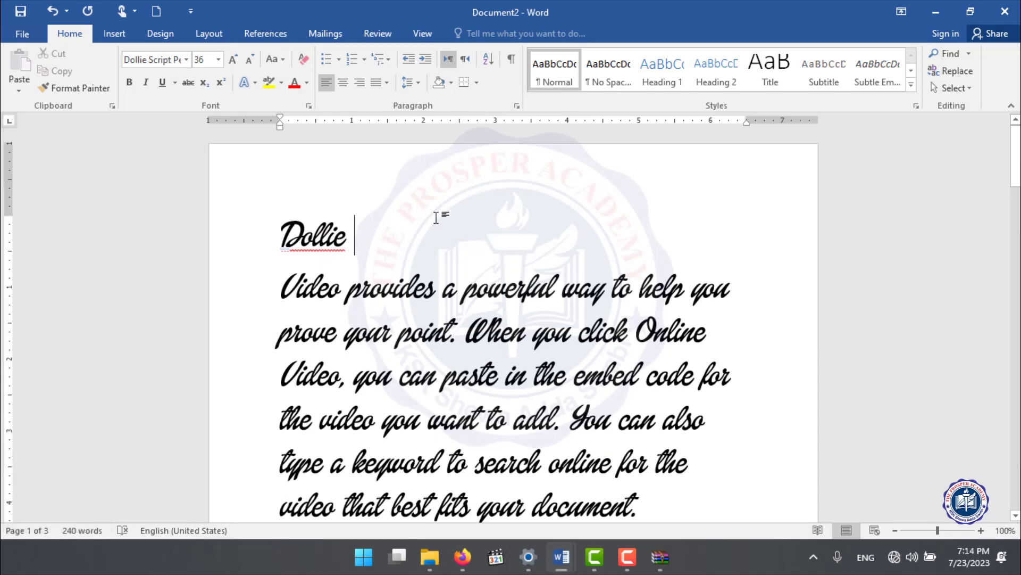
Close the Dollie test document without saving and minimize the remaining Word window.
click(1004, 11)
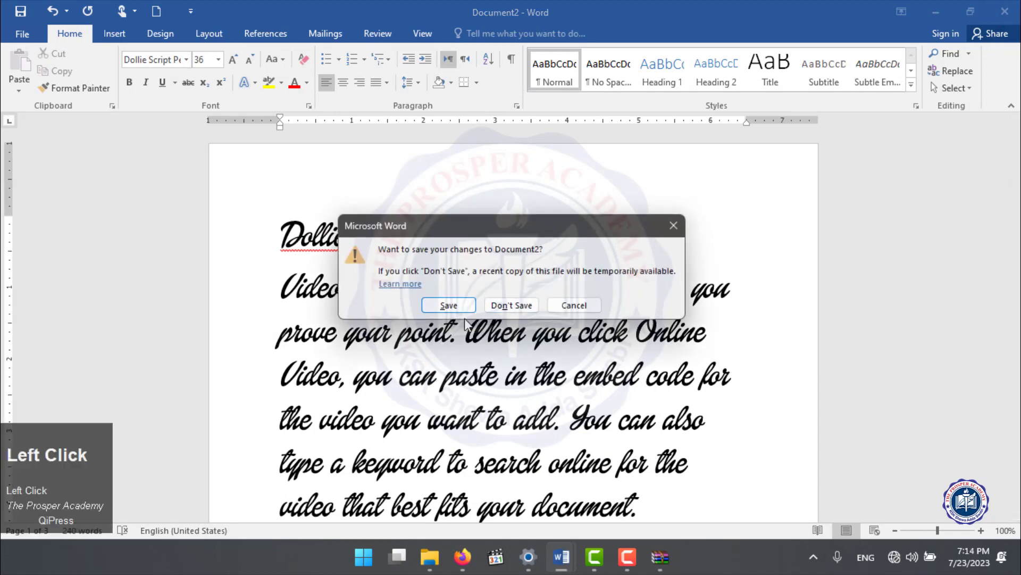
click(502, 306)
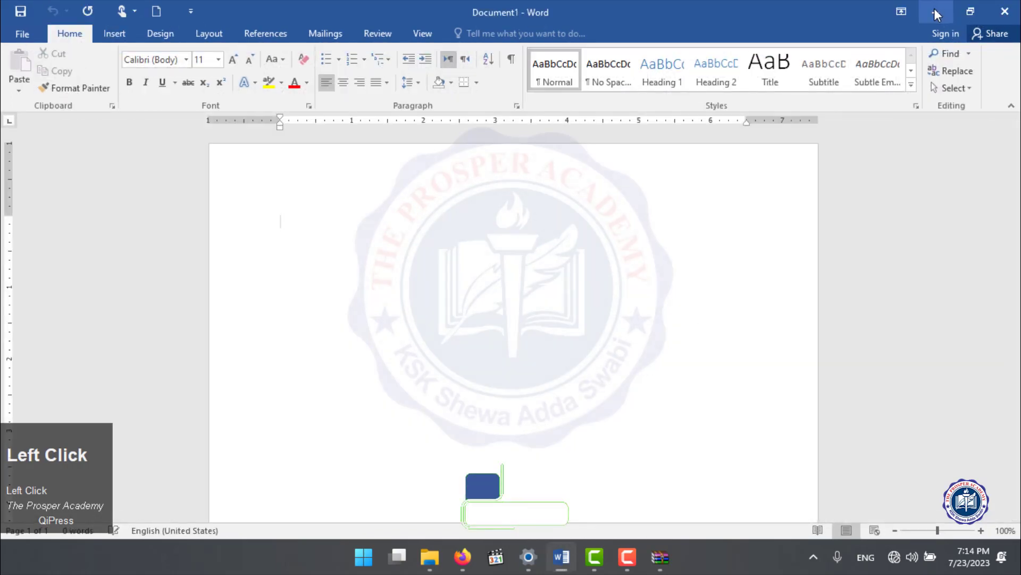
click(935, 9)
Open admiration-pains.zip from Downloads, install the Admiration Pains TrueType font and close its preview and archive.
click(250, 176)
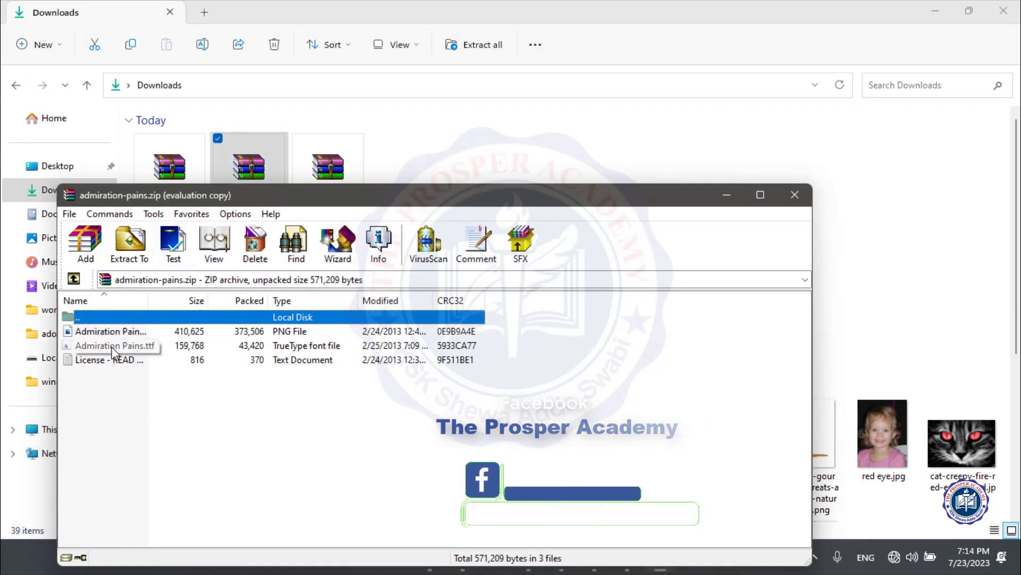
double_click(110, 346)
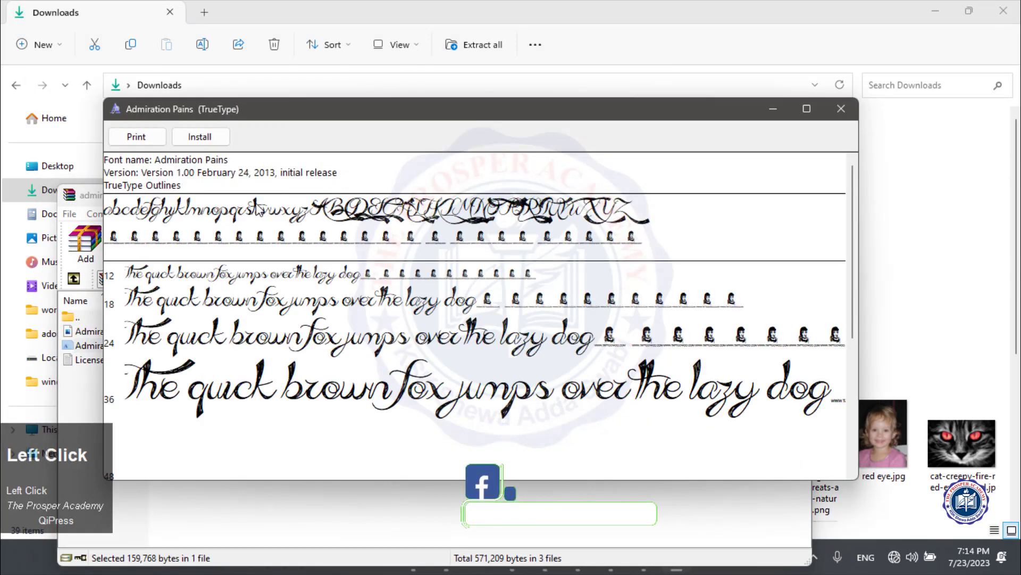
click(207, 140)
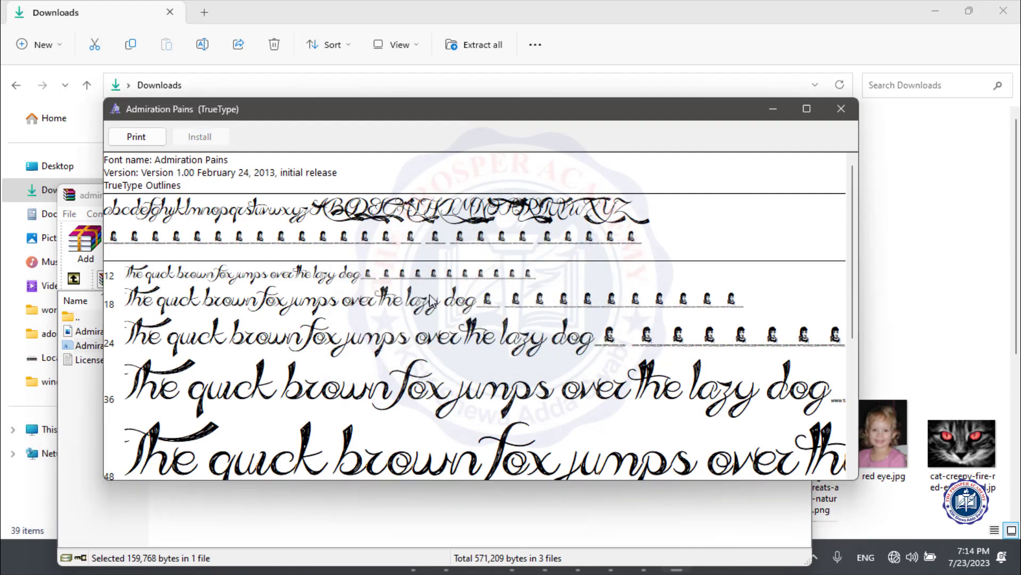
click(840, 109)
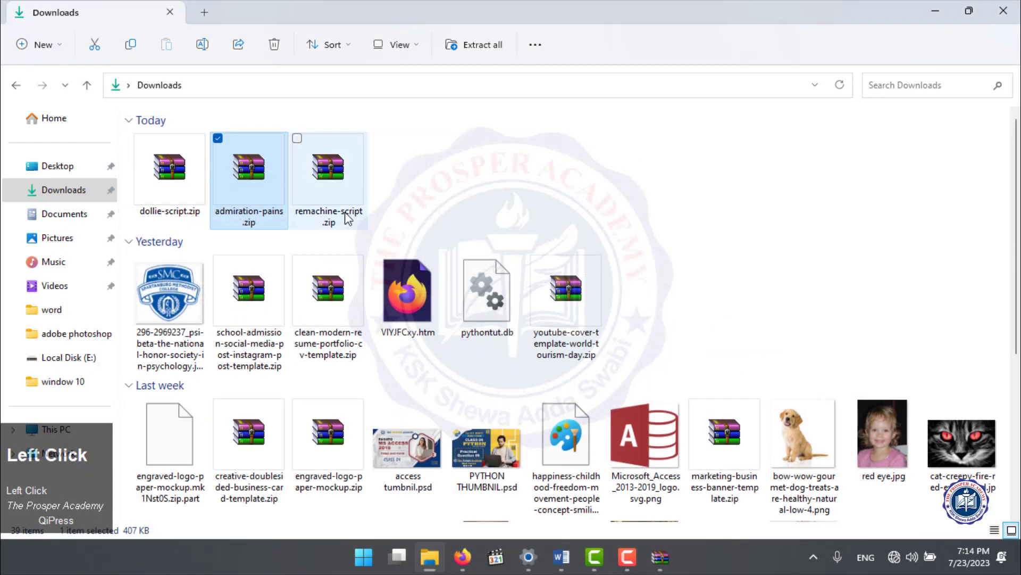
Install the Remachine Script Personal Use font from remachine-script.zip, close its preview and minimize the archive window.
double_click(332, 183)
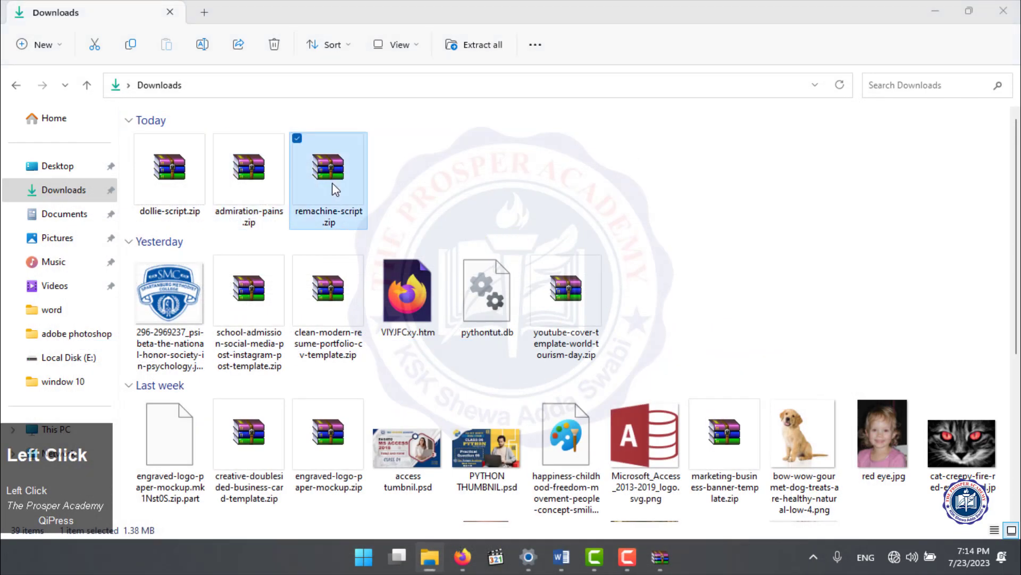
double_click(361, 198)
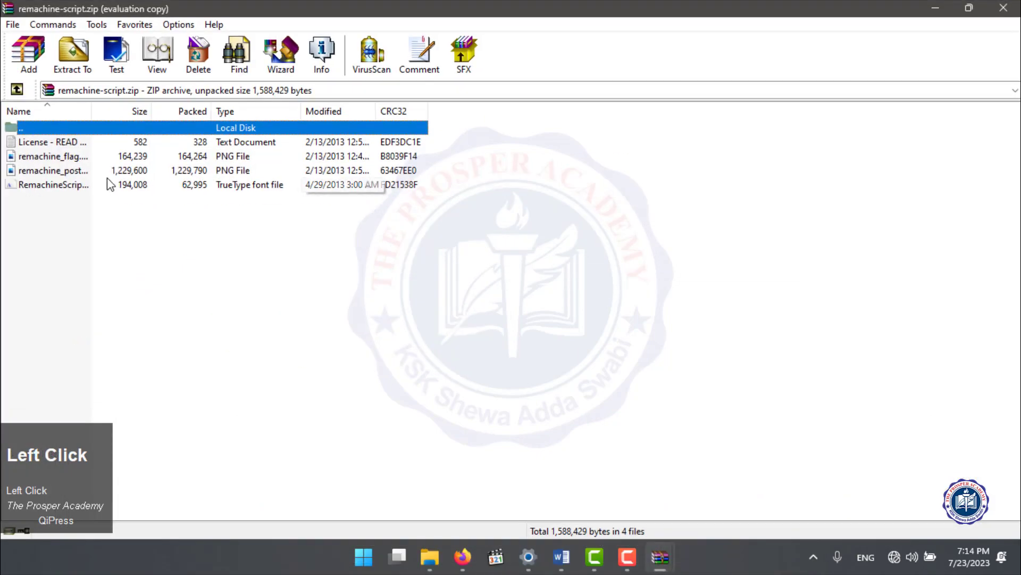
click(16, 186)
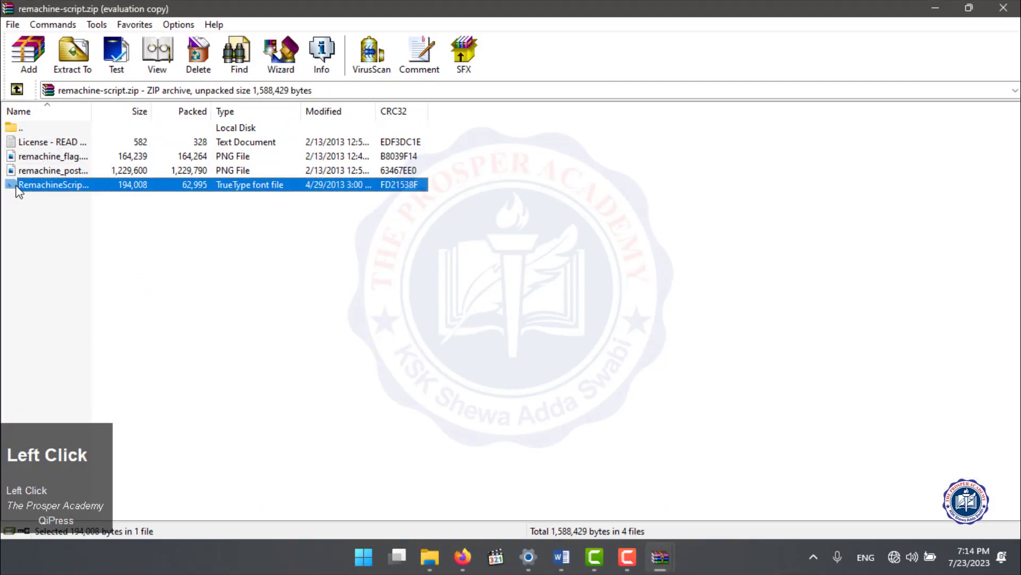
double_click(47, 184)
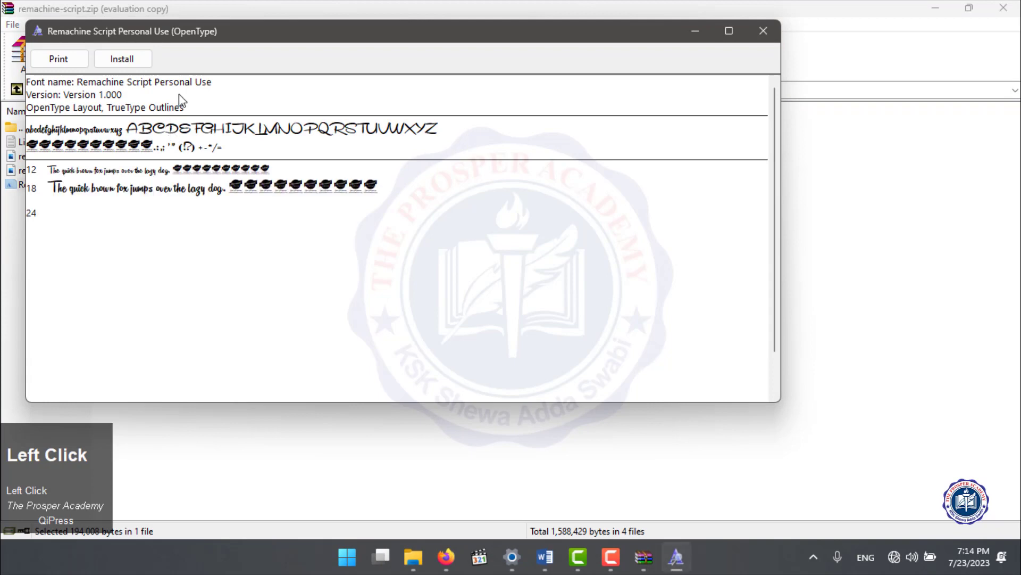
click(133, 61)
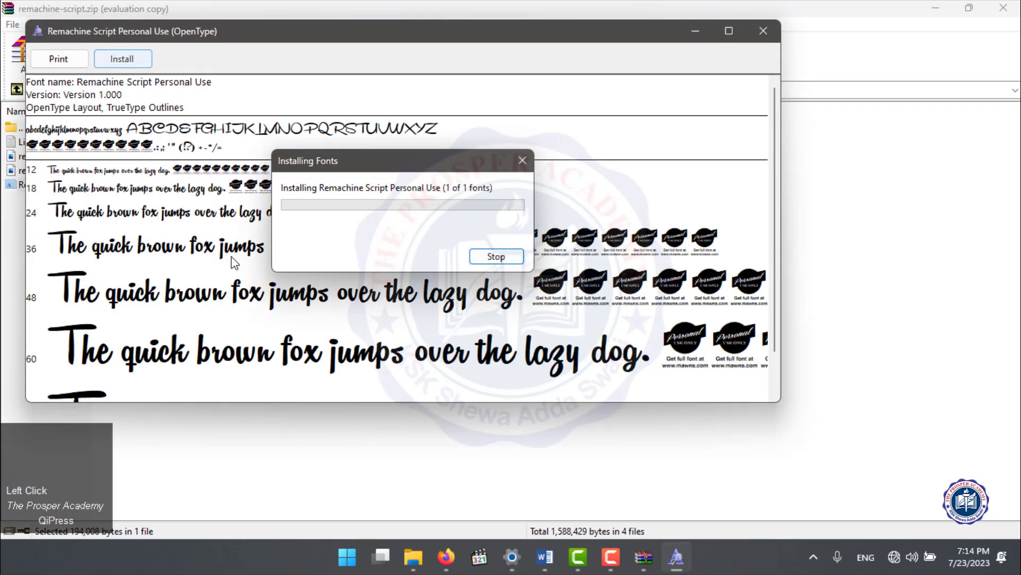
click(764, 28)
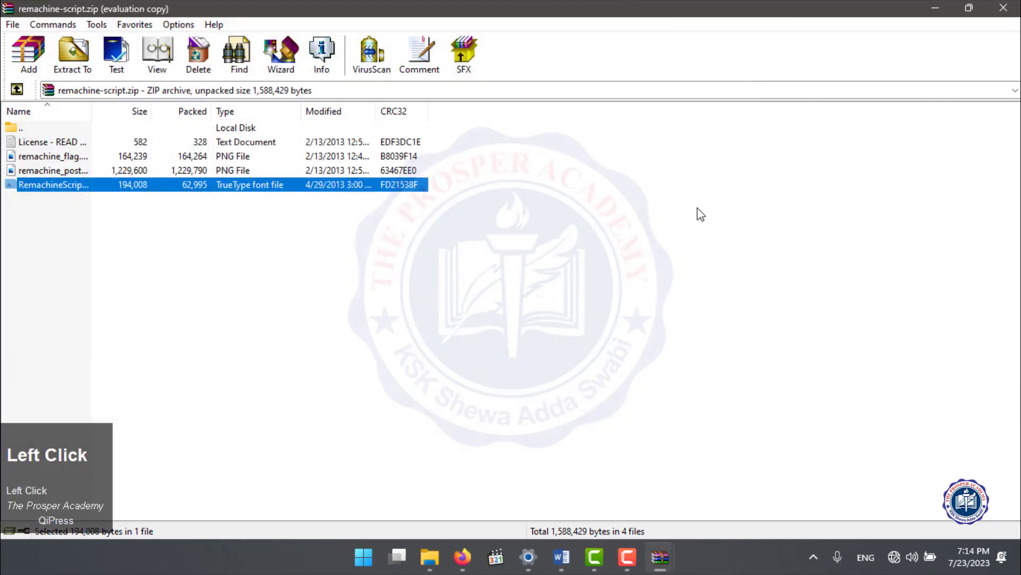
click(937, 9)
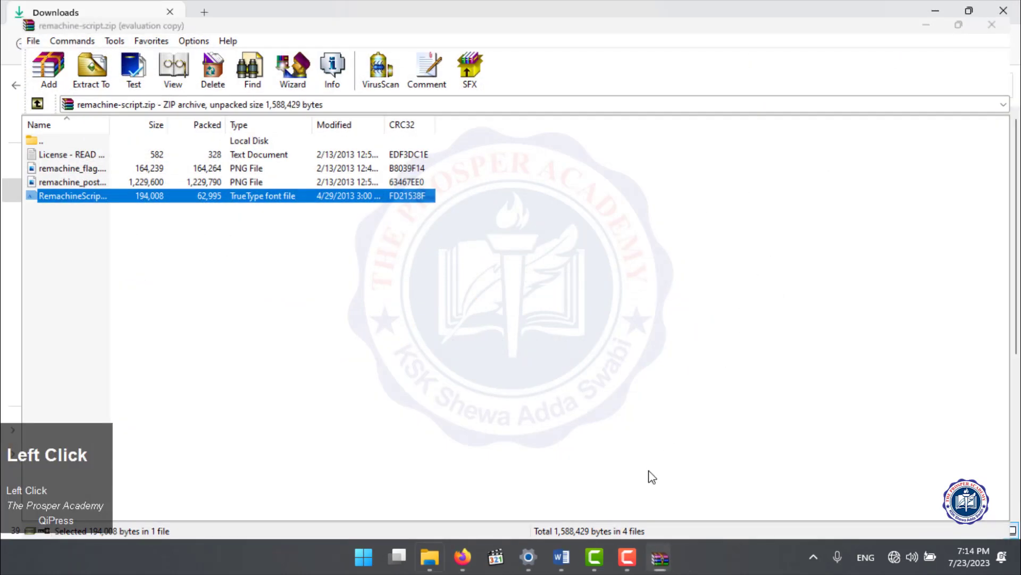
Switch to Word, create another blank document and enter Remaschine as its first line.
click(561, 557)
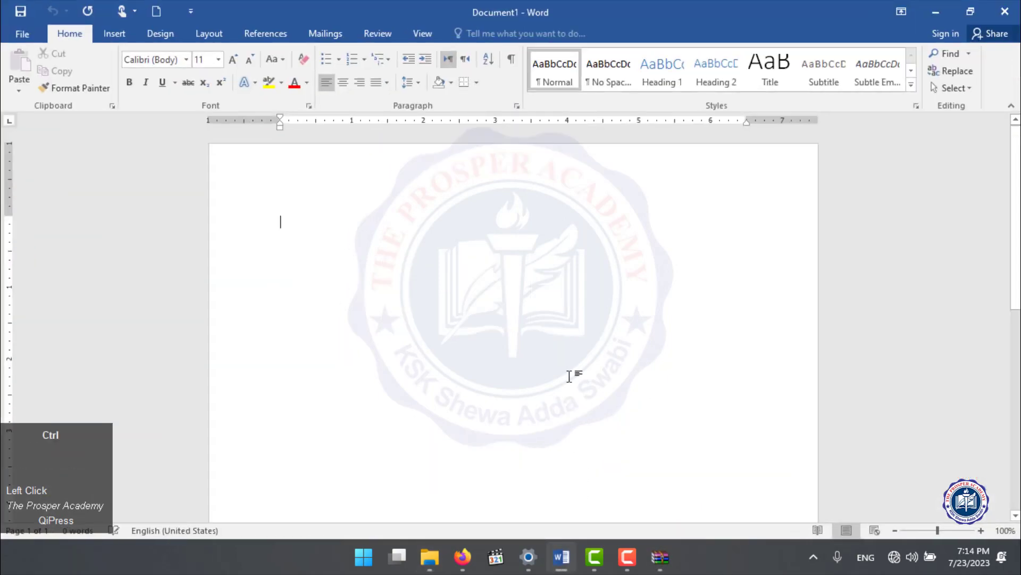
key(ctrl+n)
text(re)
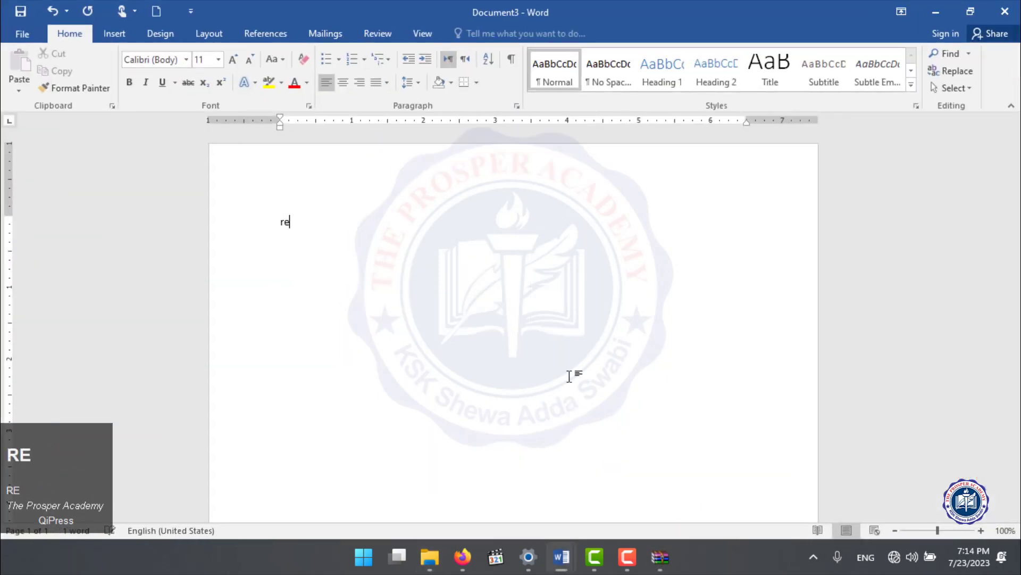
text(maschi)
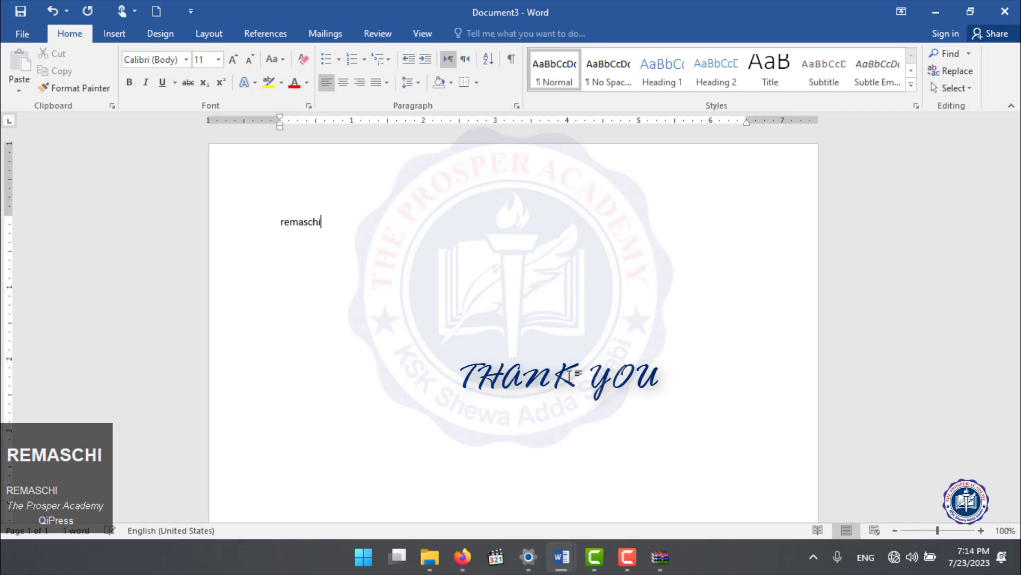
text(ne)
key(Return)
Generate sample paragraphs below the Remaschine line with =rand().
text(=rand)
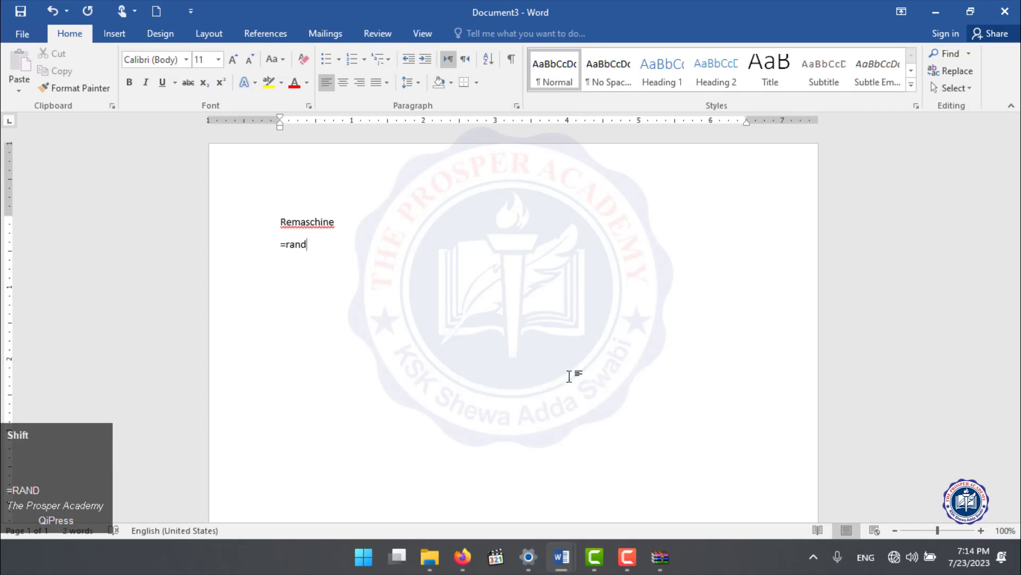
text(())
key(Return)
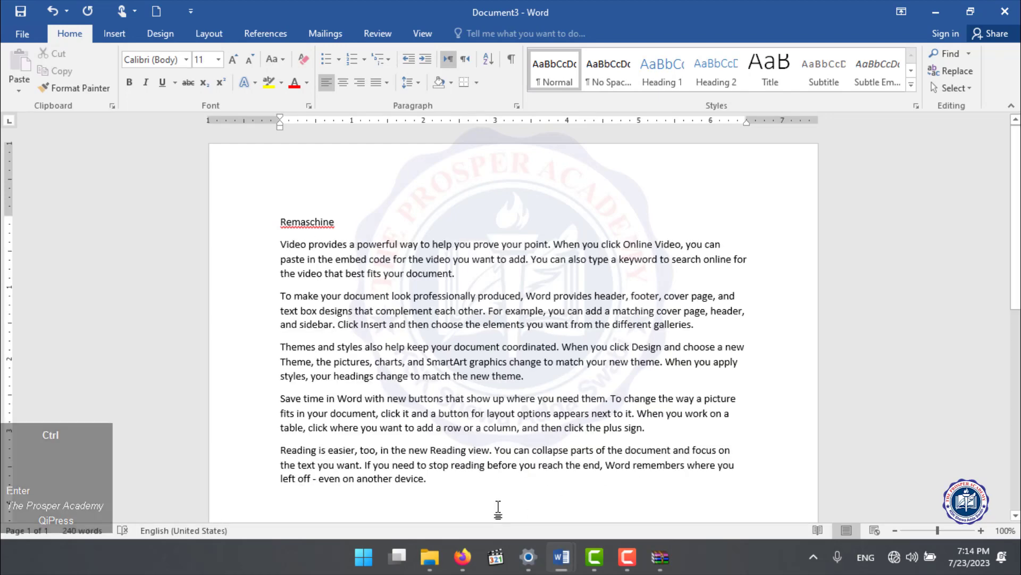
Apply the Remachine Script Personal Use font to all the text in the document.
key(ctrl+a)
click(187, 60)
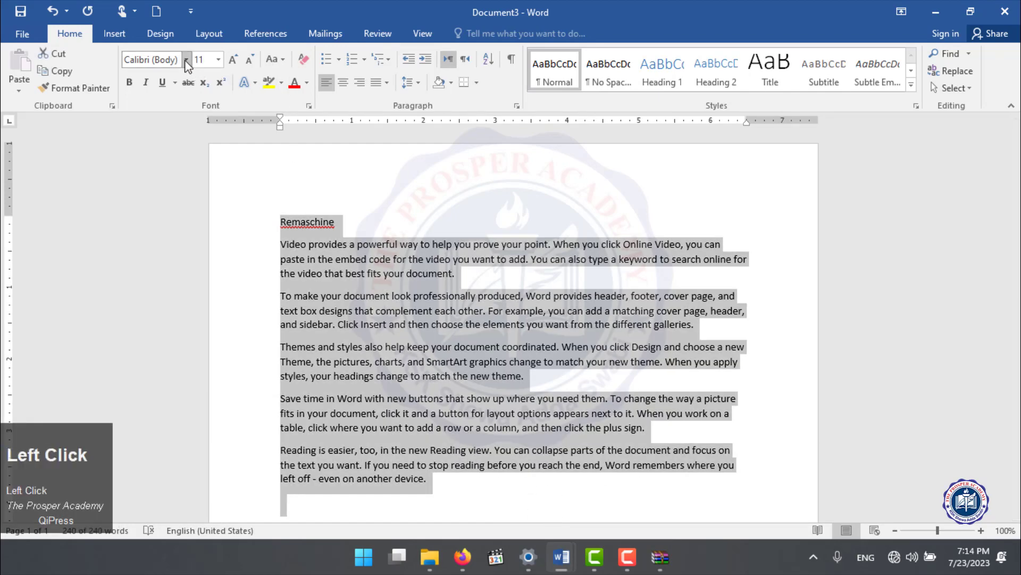
text(Remachine Sc)
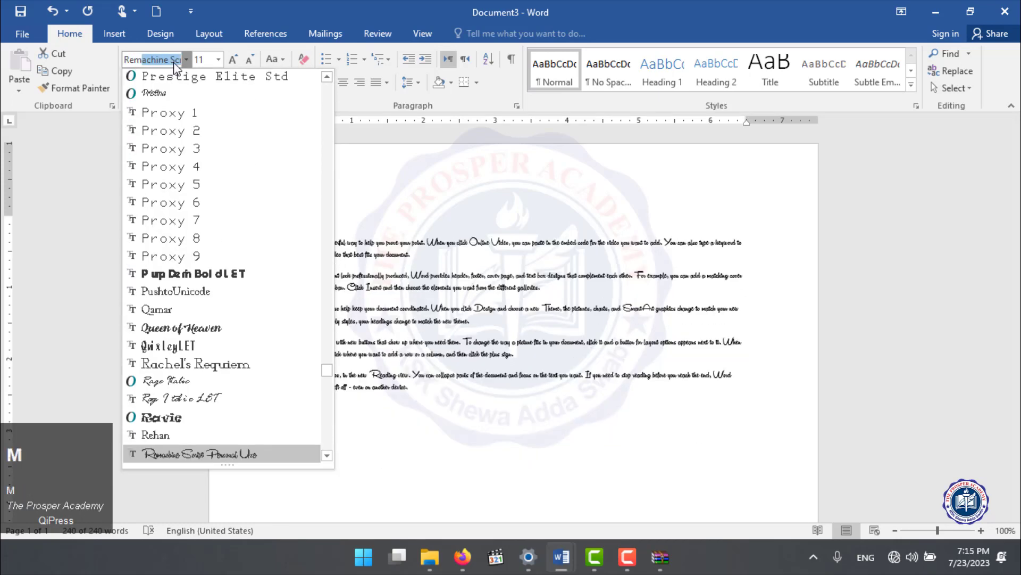
key(Return)
Enlarge all the document text to 22 pt and deselect it.
click(234, 61)
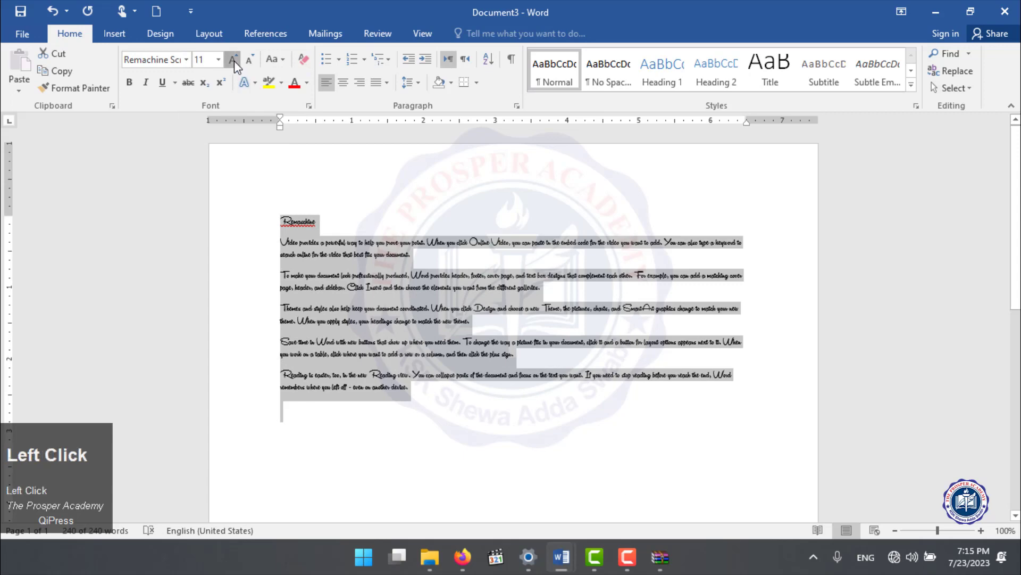
click(234, 61)
click(234, 61)
click(234, 61)
click(234, 61)
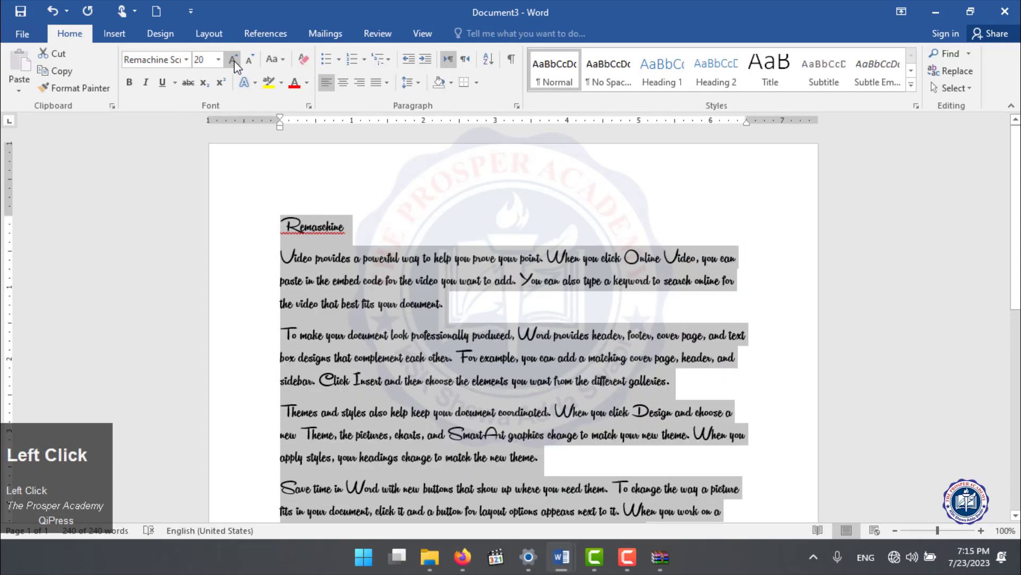
click(234, 61)
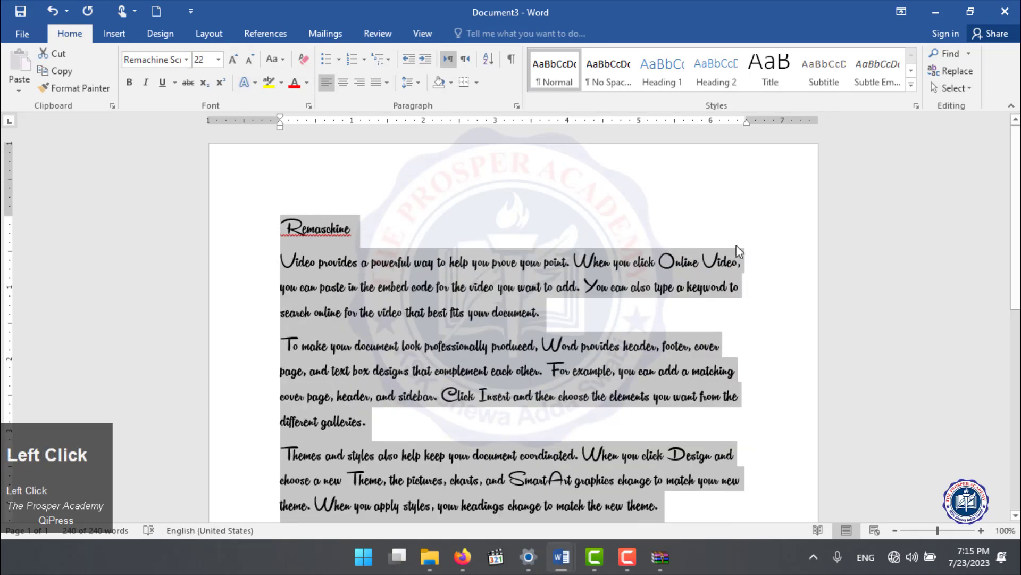
click(554, 232)
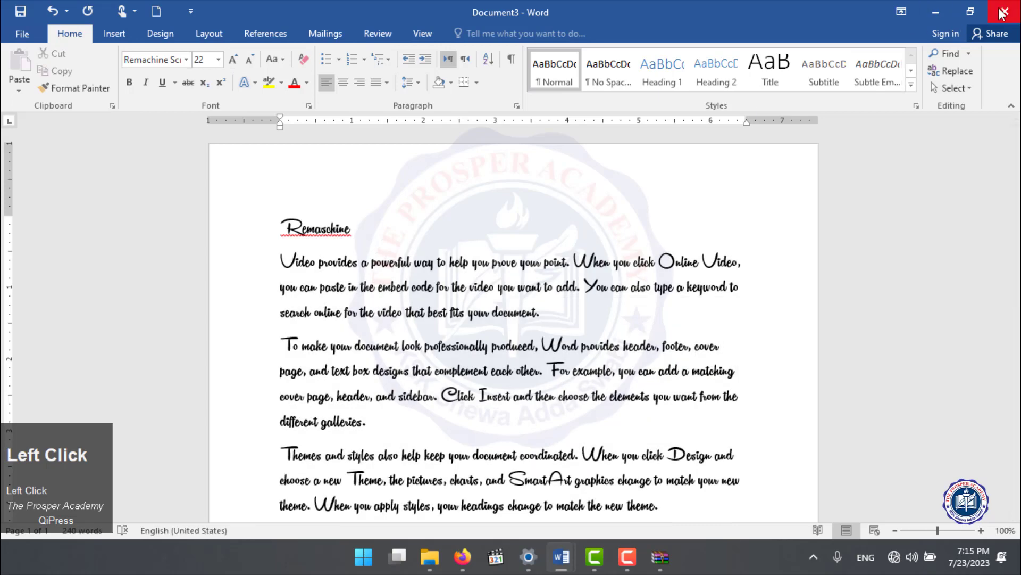
Close the Remaschine document without saving, along with the blank Word document and the Downloads window.
click(1005, 11)
click(521, 305)
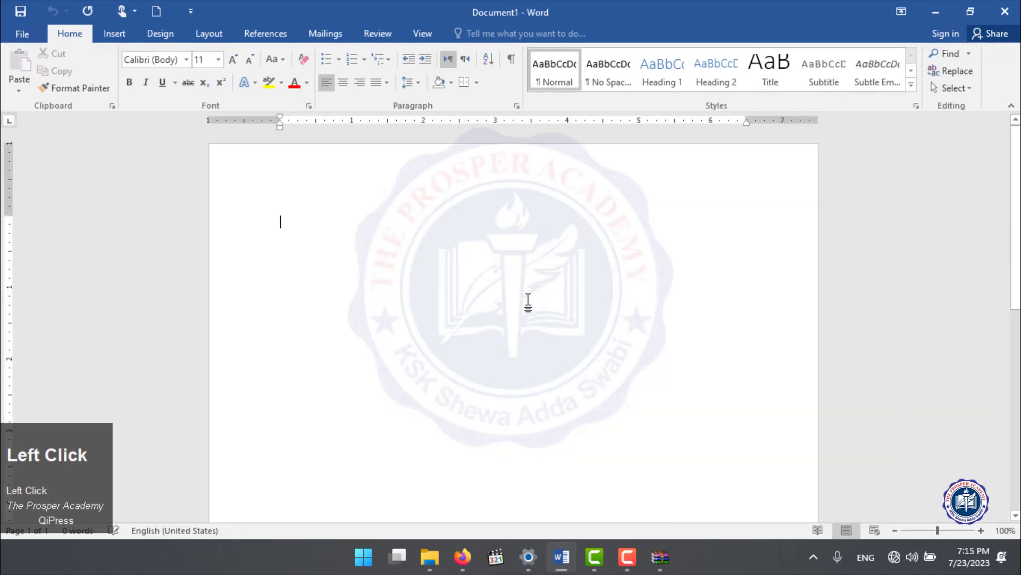
click(1009, 14)
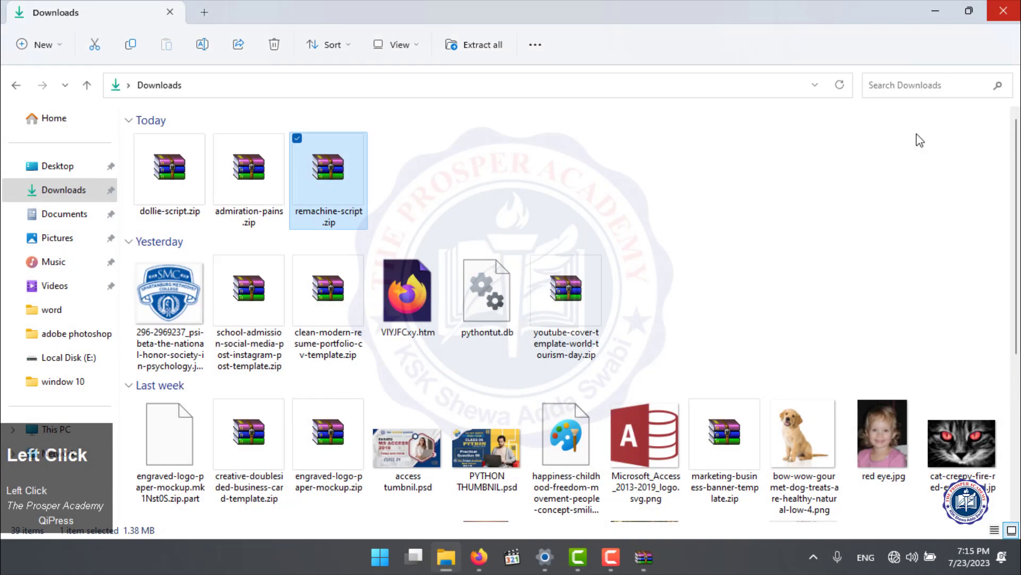
click(999, 14)
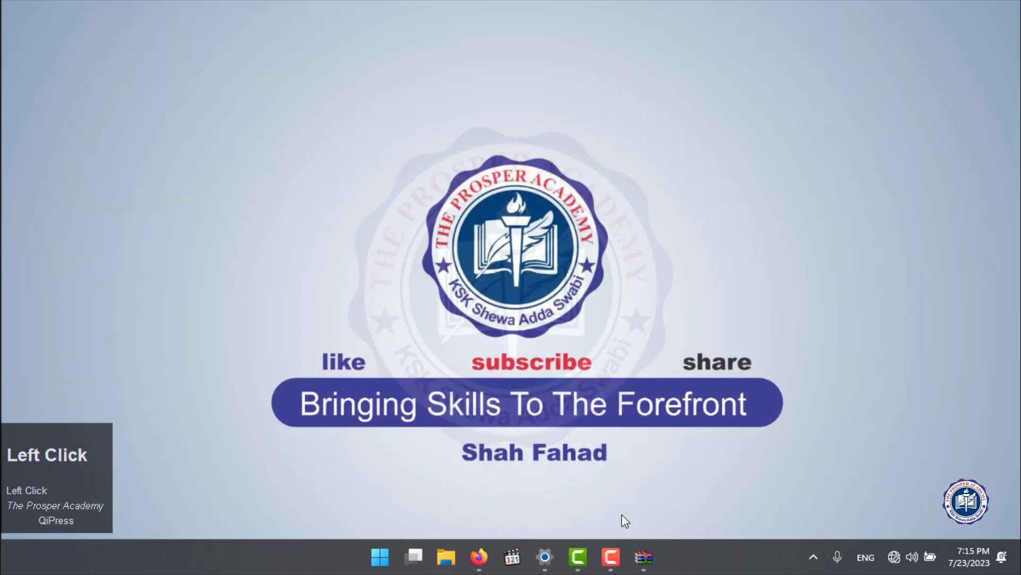
click(612, 557)
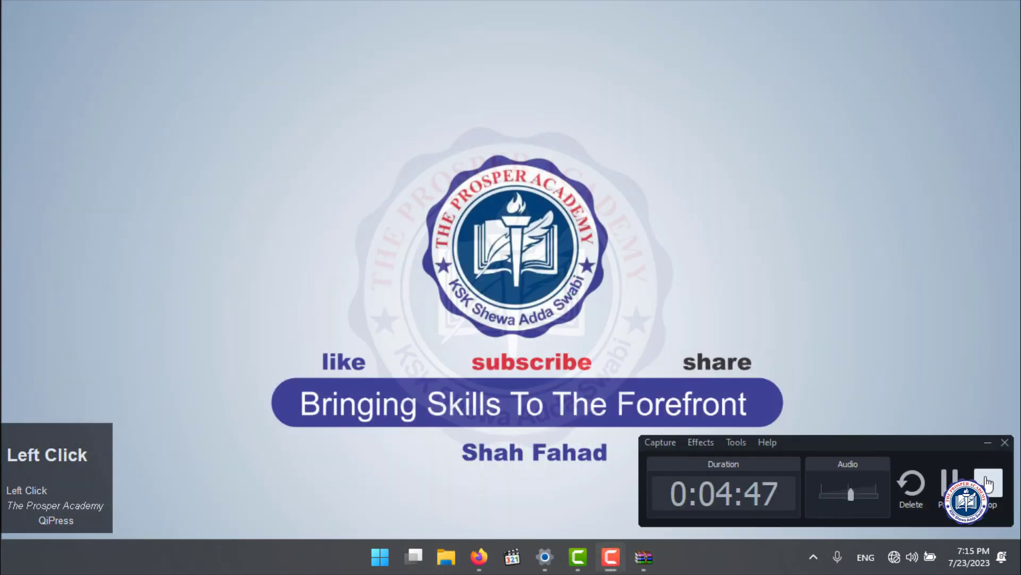